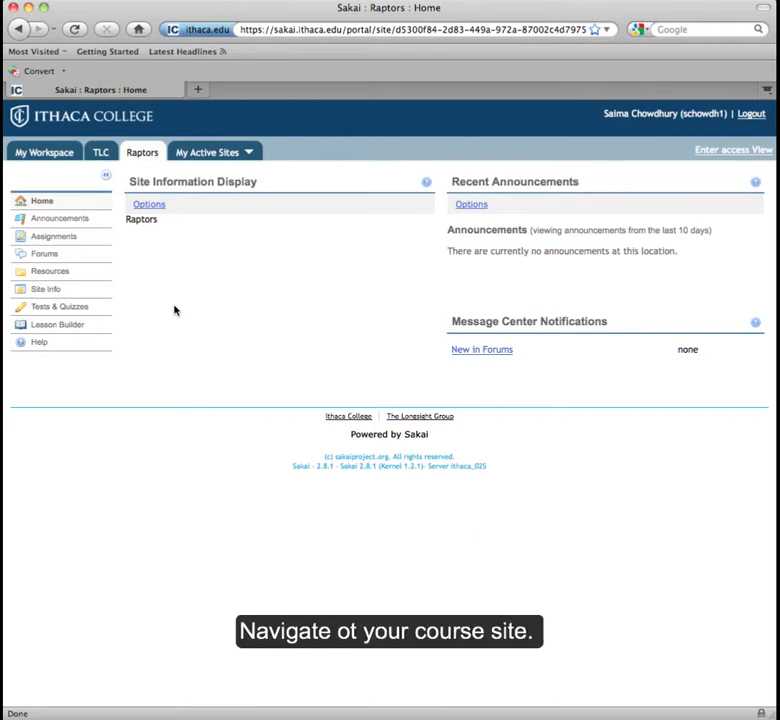
Add the Gradebook tool to the Raptors site through its site tool settings and finish the confirmation
left_click(149, 157)
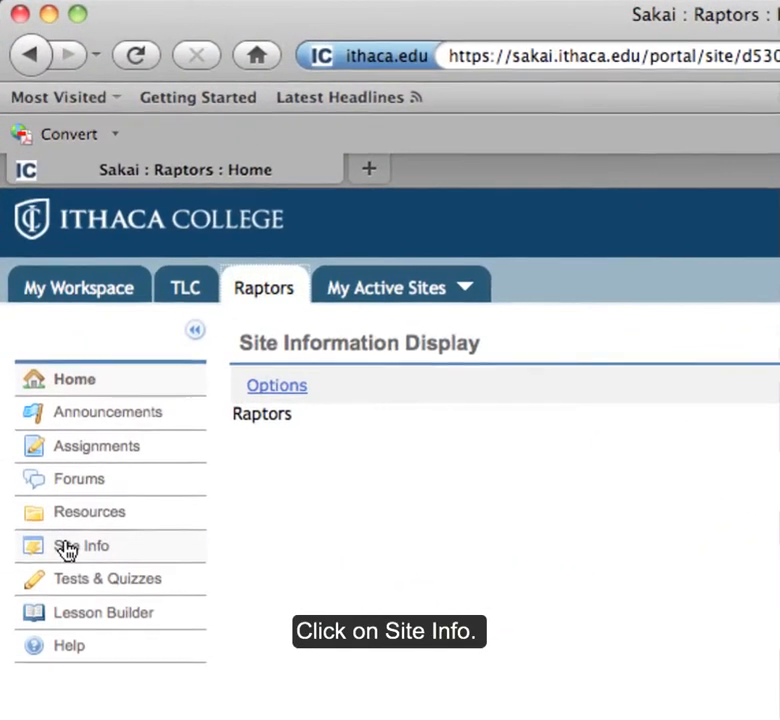
left_click(36, 289)
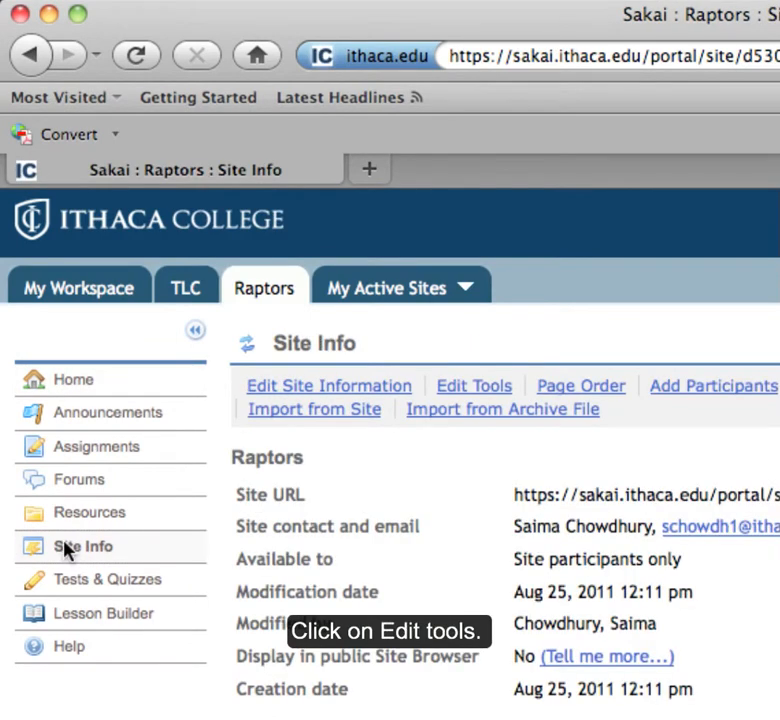
left_click(467, 389)
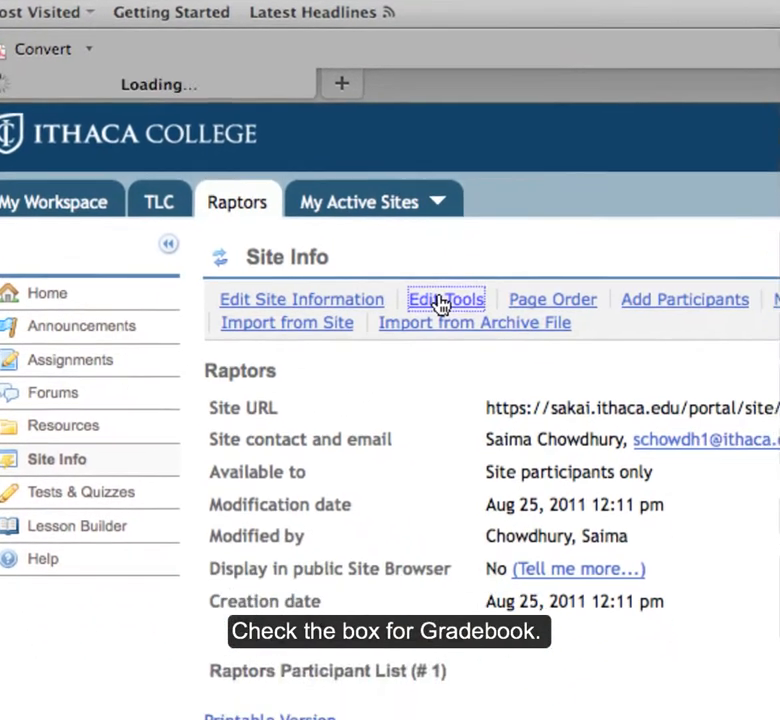
scroll(390, 345, "down", 3)
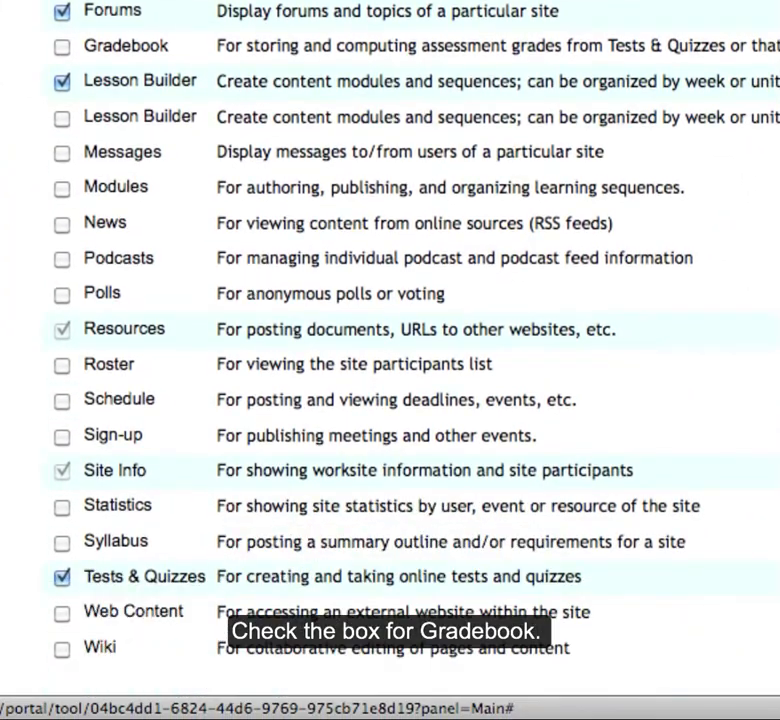
scroll(390, 350, "down", 5)
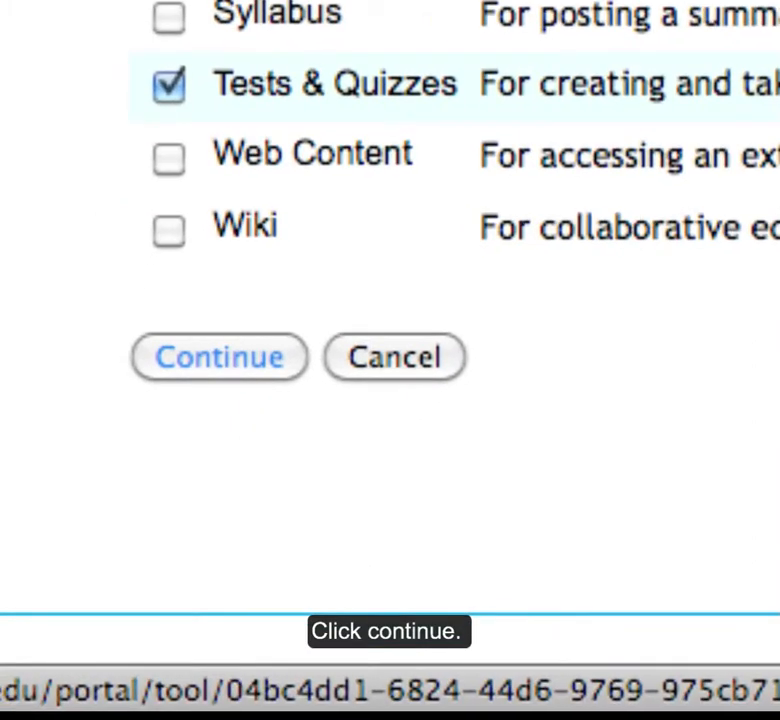
scroll(390, 300, "down", 2)
left_click(291, 158)
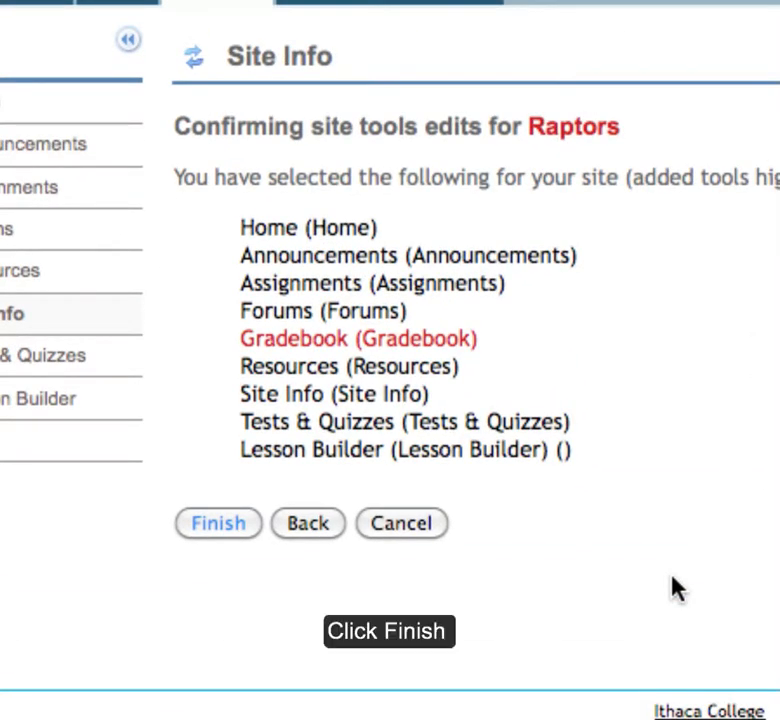
left_click(220, 524)
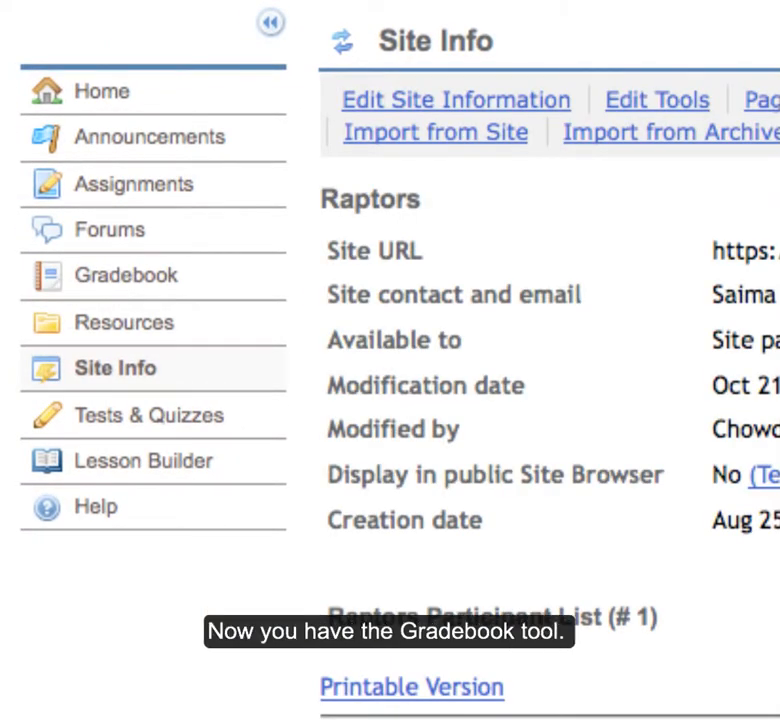
Open the Gradebook setup for the Raptors site and choose Categories & Weighting
left_click(163, 287)
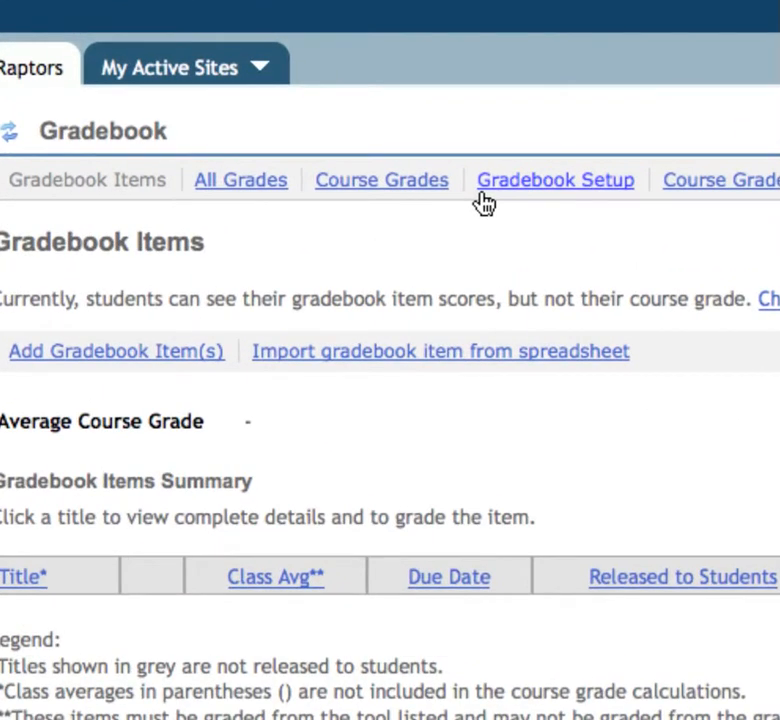
left_click(532, 200)
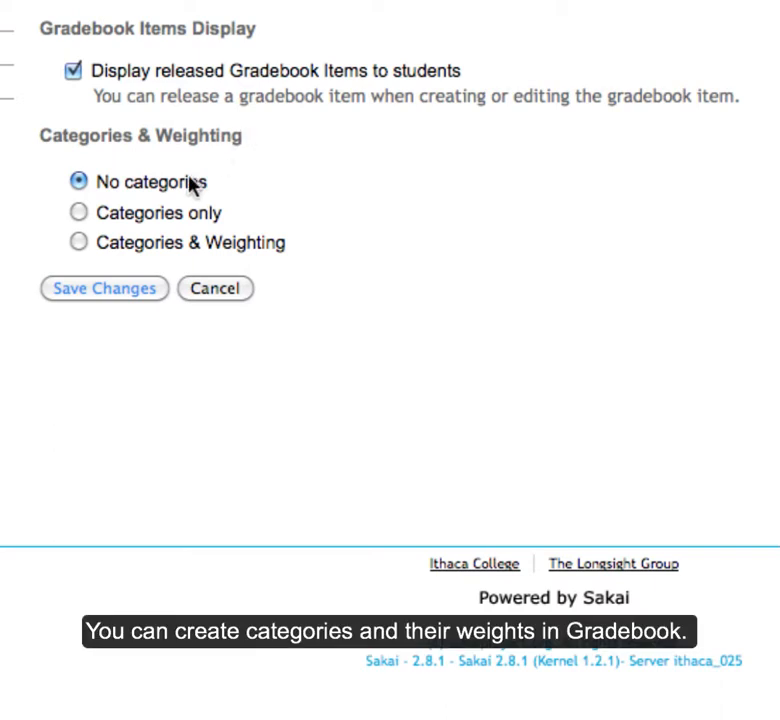
left_click(81, 213)
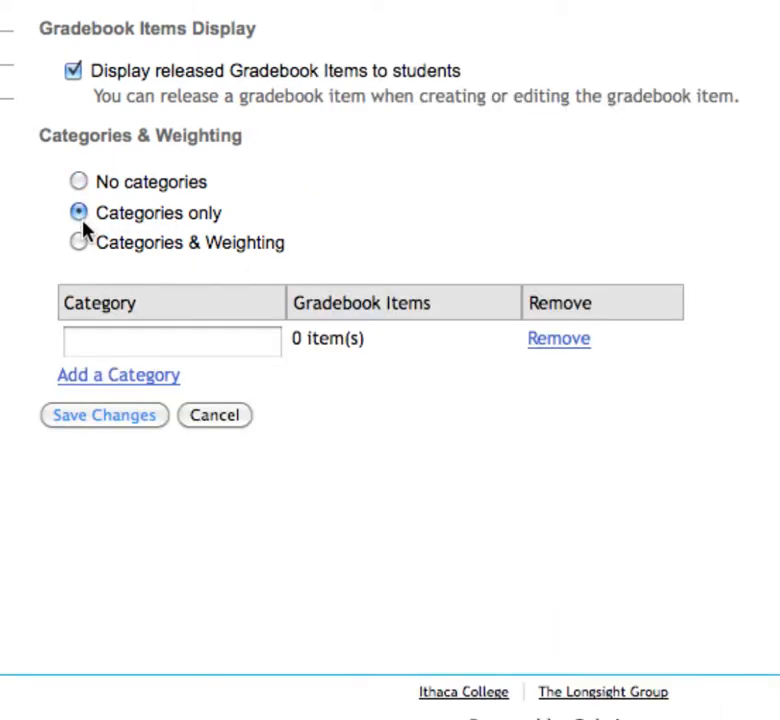
left_click(80, 243)
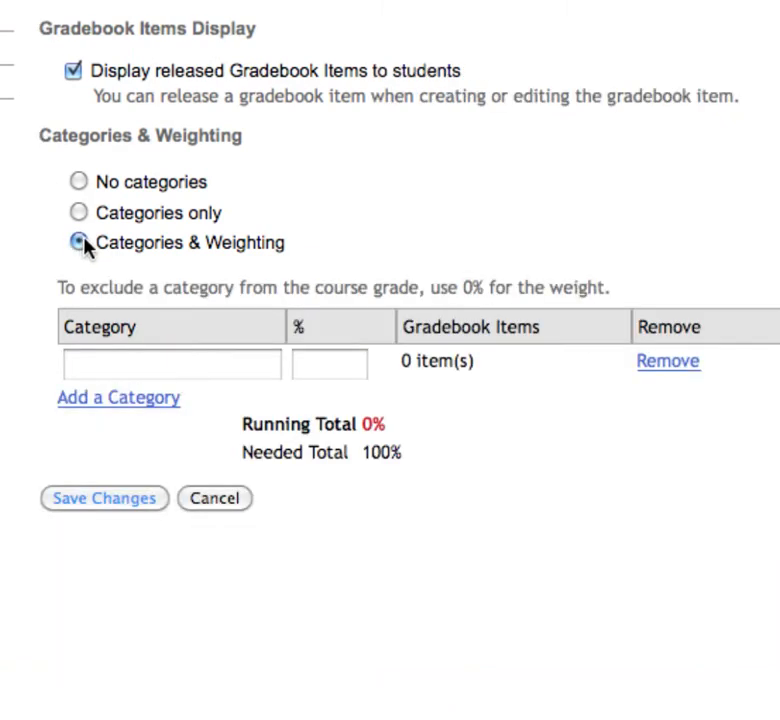
Name the first grade category HW and give it a weight of 30%
left_click(188, 364)
type("HW")
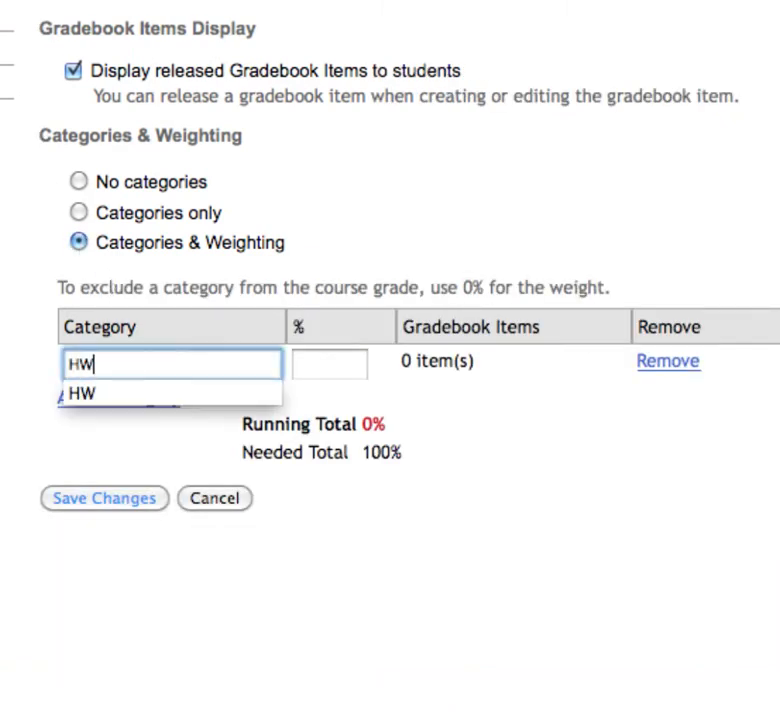
left_click(329, 364)
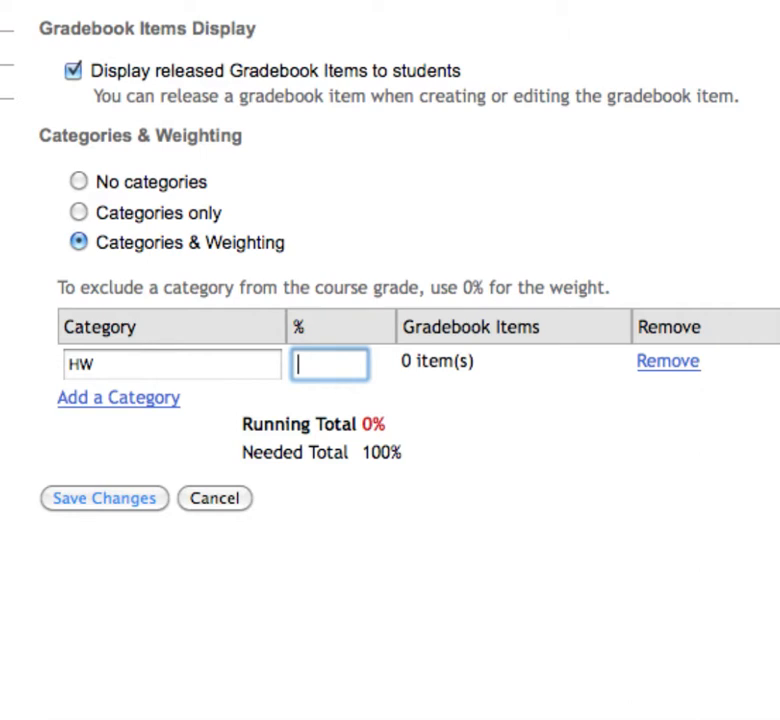
type("30")
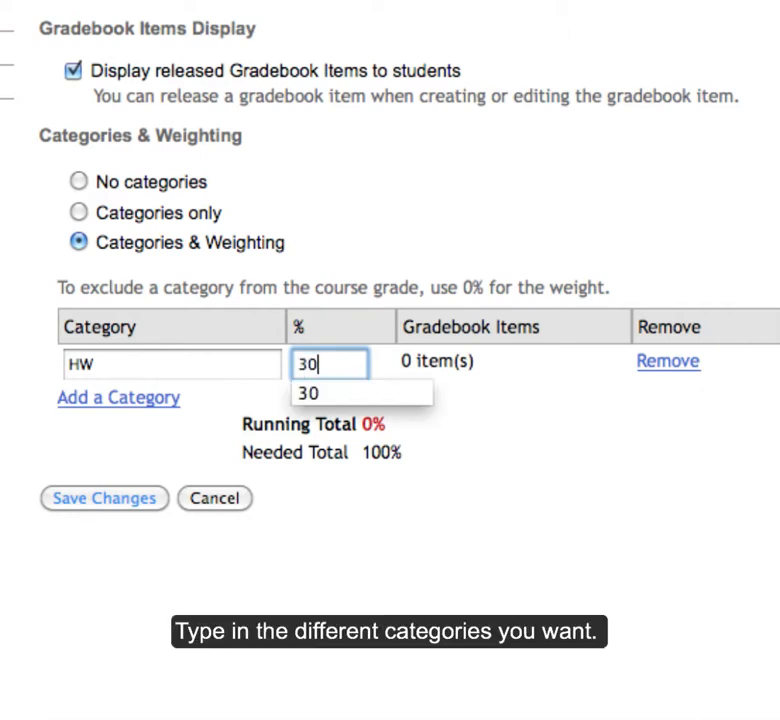
left_click(17, 427)
Add a second grade category named Test with a weight of 40%
left_click(137, 400)
left_click(170, 403)
type("Test")
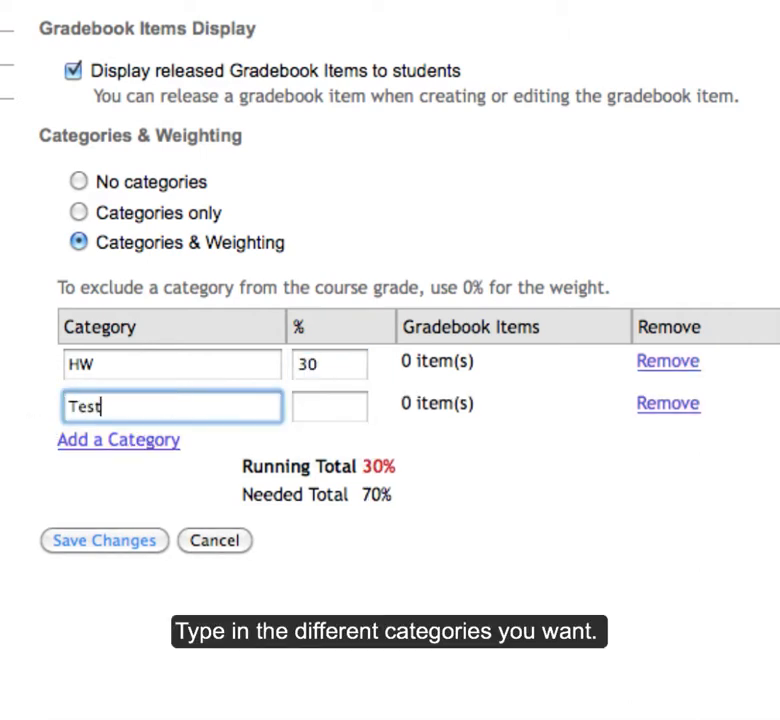
key("Tab")
type("40")
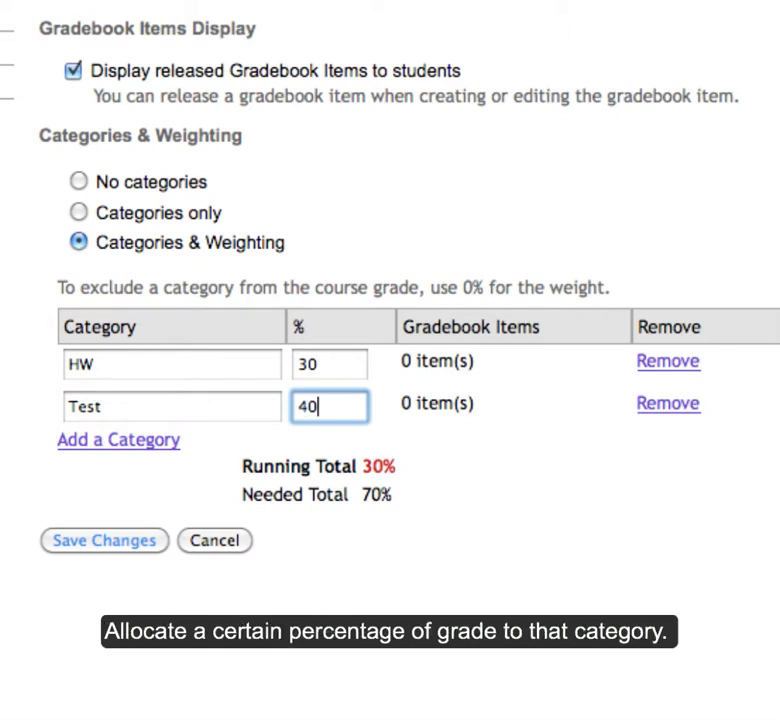
Add a third grade category named Assessments with a weight of 30%
left_click(121, 441)
left_click(170, 449)
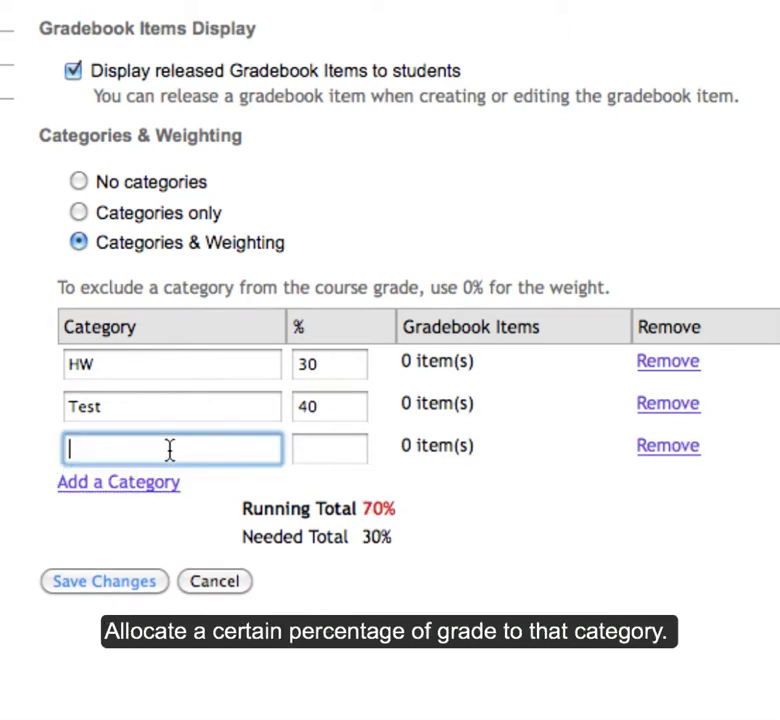
type("Assessments")
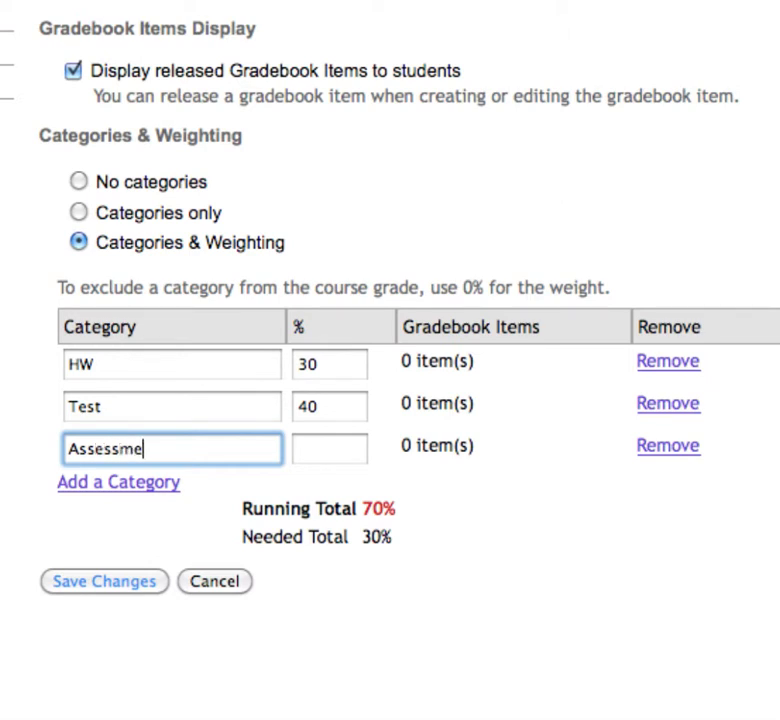
left_click(319, 456)
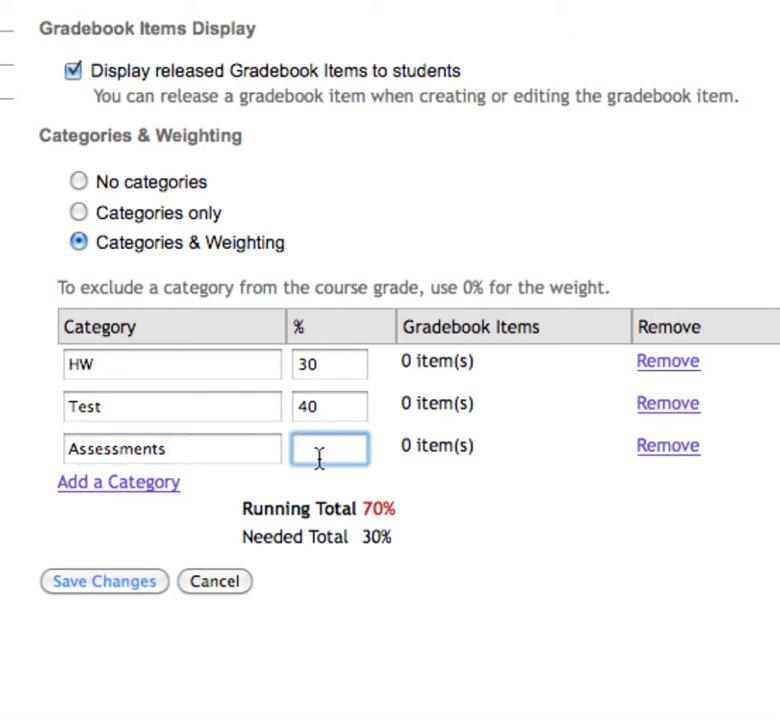
type("30")
left_click(490, 590)
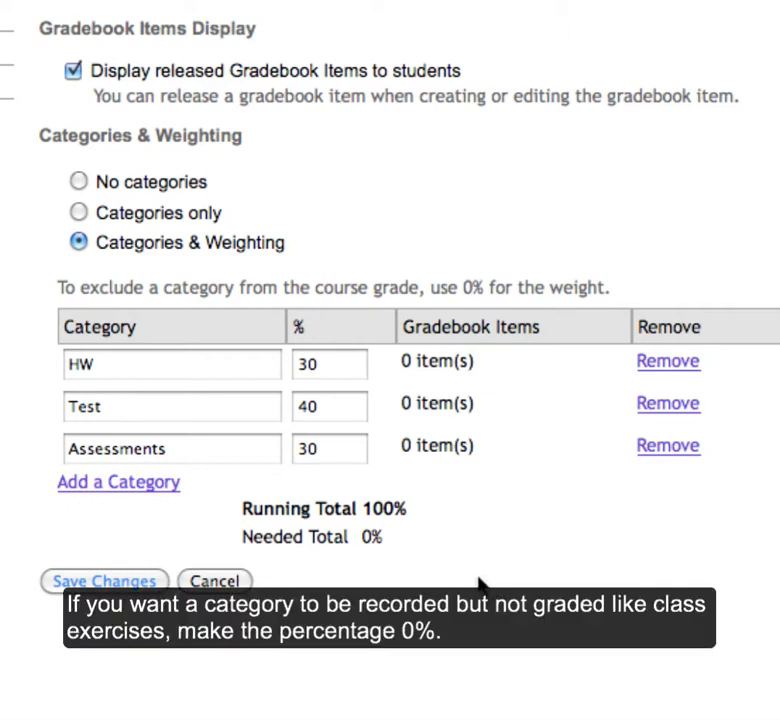
Add a recorded but ungraded category named Exercises with a weight of 0% and save the Gradebook setup
left_click(160, 483)
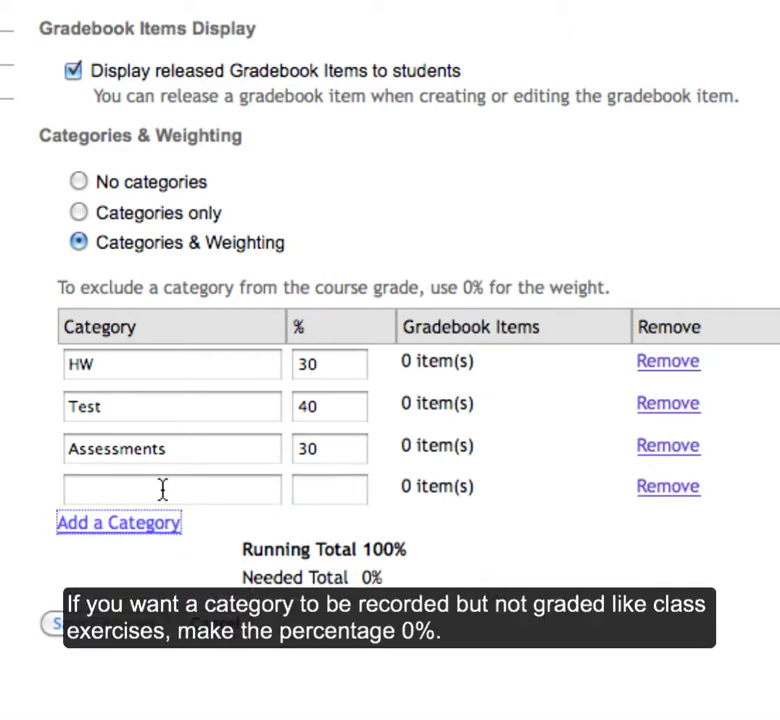
left_click(170, 489)
type("Ex")
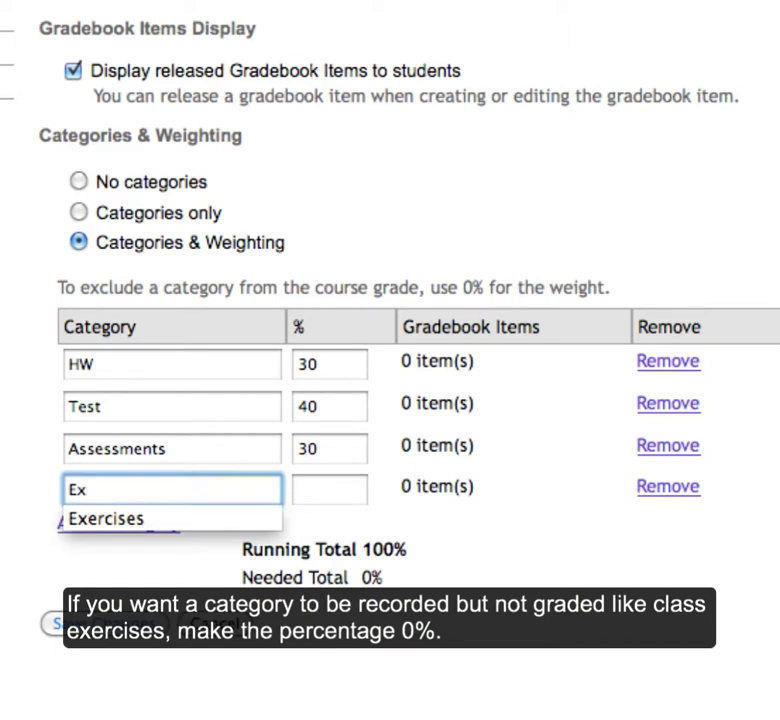
key("Down")
key("Return")
left_click(326, 487)
type("0")
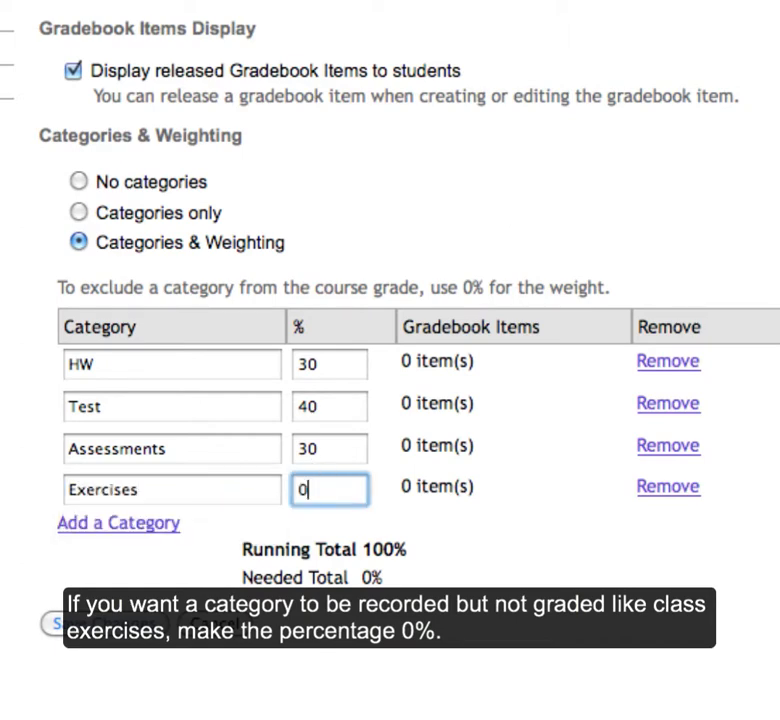
key("Escape")
left_click(366, 540)
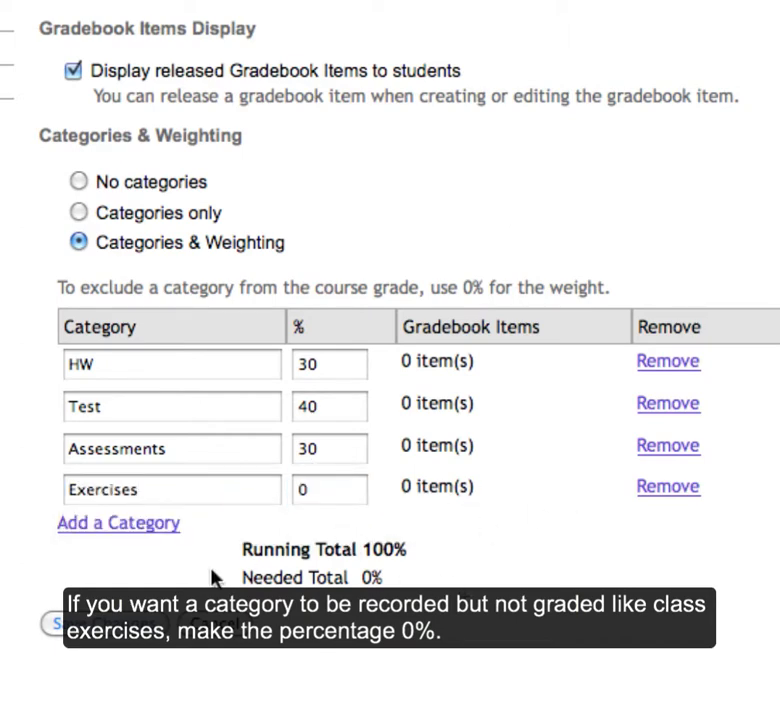
left_click(138, 626)
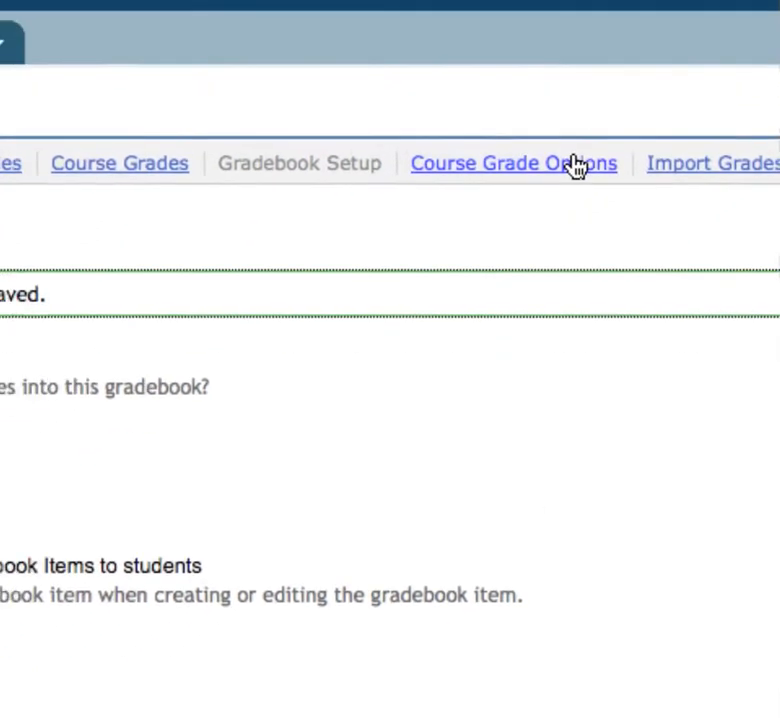
In the course grade options, set the minimum percentage to 92 for A and 97 for A+, and save
left_click(488, 222)
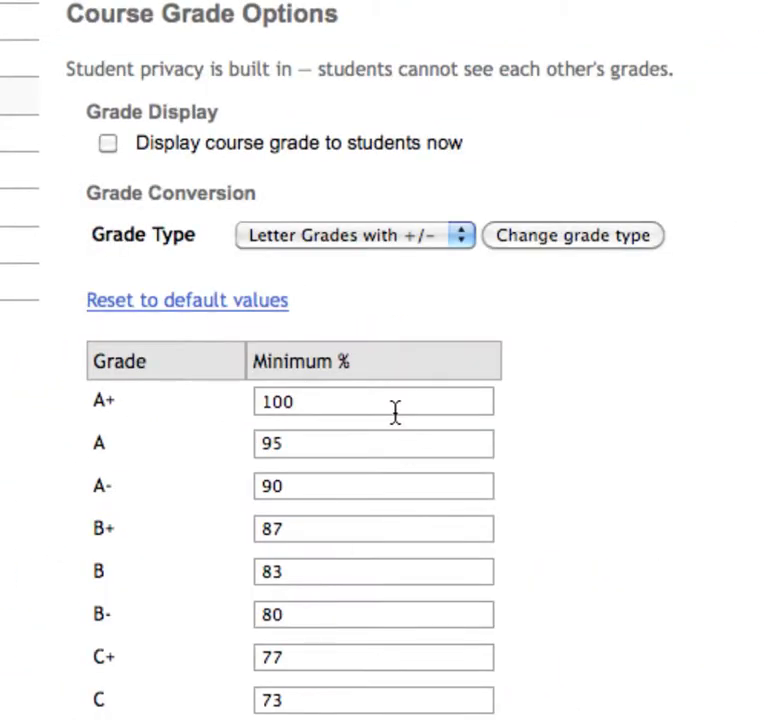
left_click_drag(329, 452, 238, 464)
type("9")
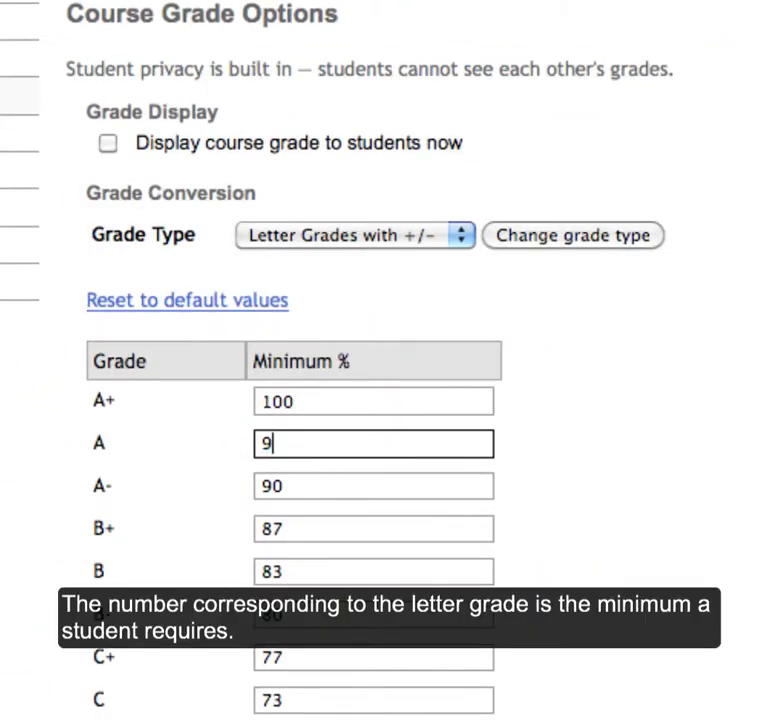
type("2")
left_click_drag(334, 407, 190, 400)
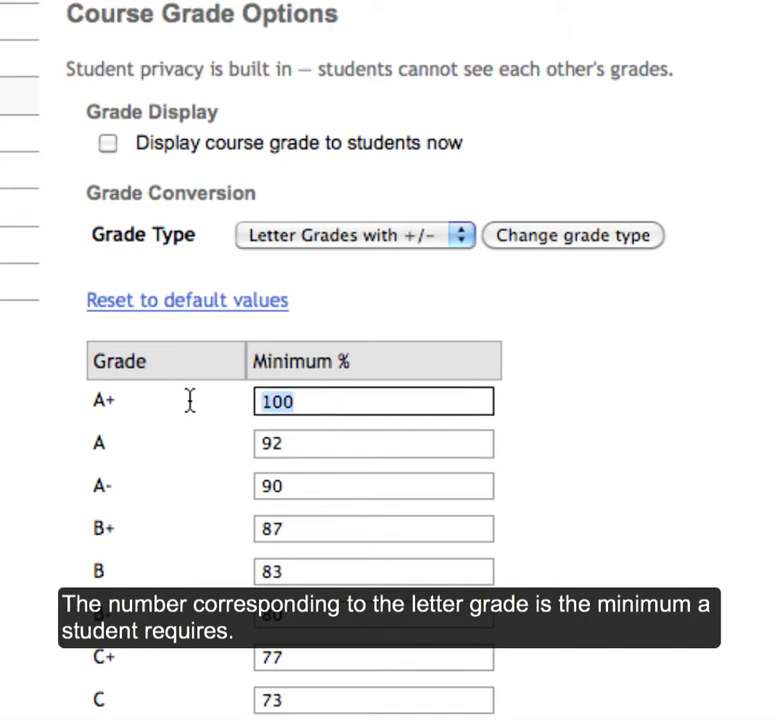
type("97")
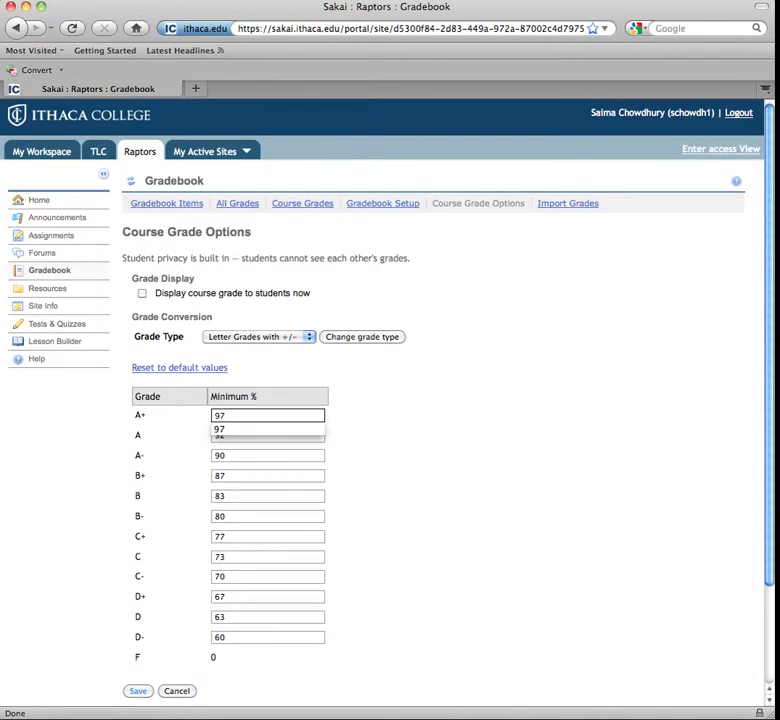
left_click(137, 691)
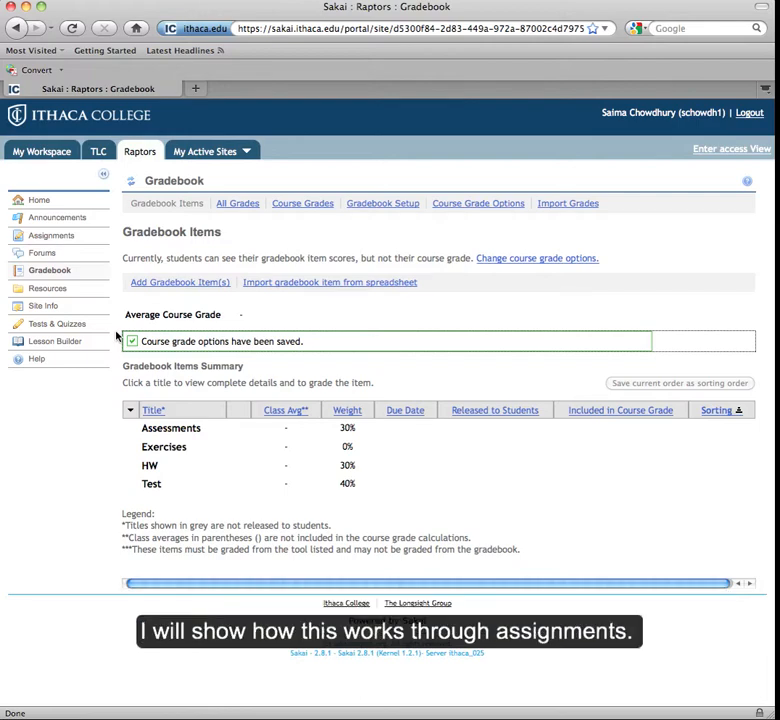
Start a new assignment in the Raptors site and title it Assignment 1
left_click(79, 235)
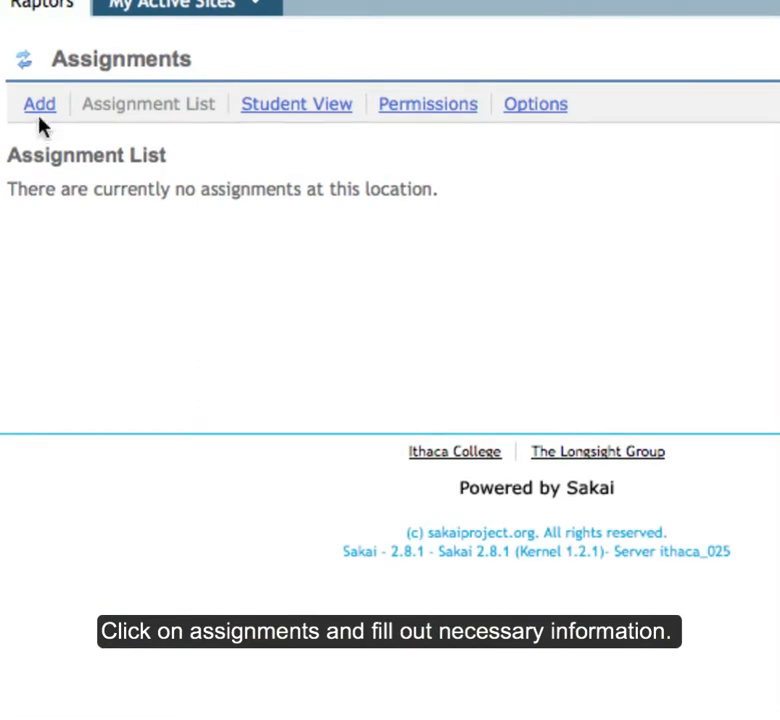
left_click(95, 164)
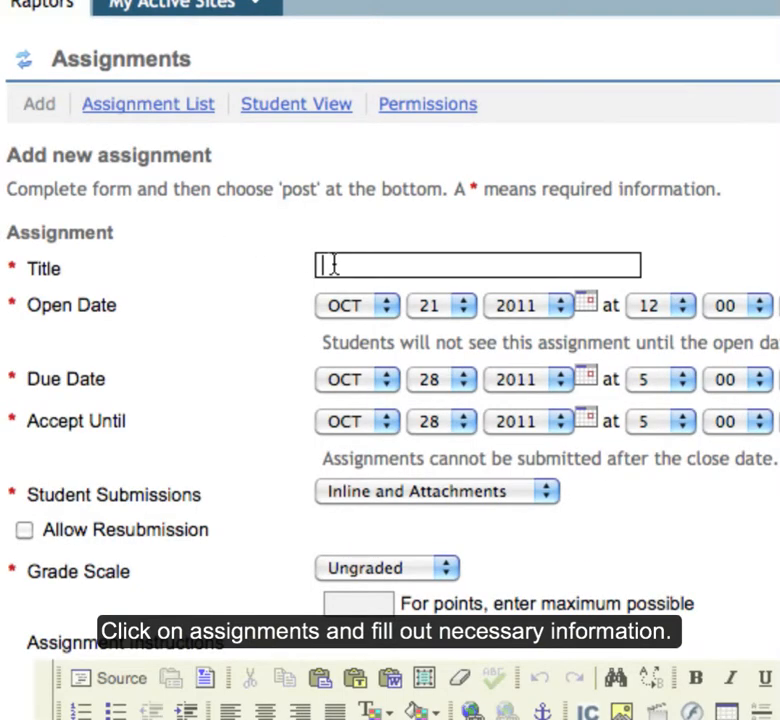
left_click(326, 265)
type("Assignment 1")
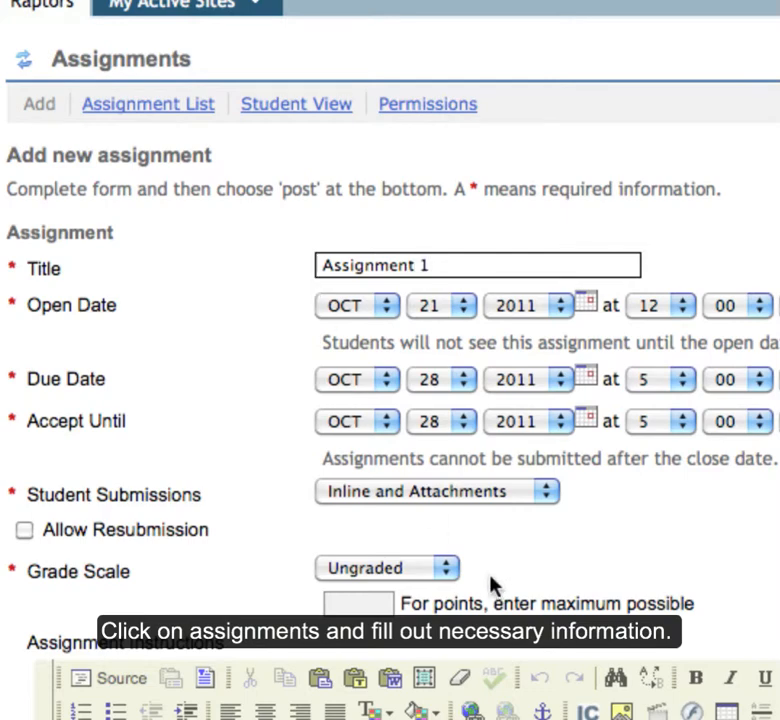
Set Assignment 1's grade scale to Points with a maximum of 100 and enter Hi as the assignment instructions
scroll(490, 580, "down", 2)
scroll(447, 563, "down", 2)
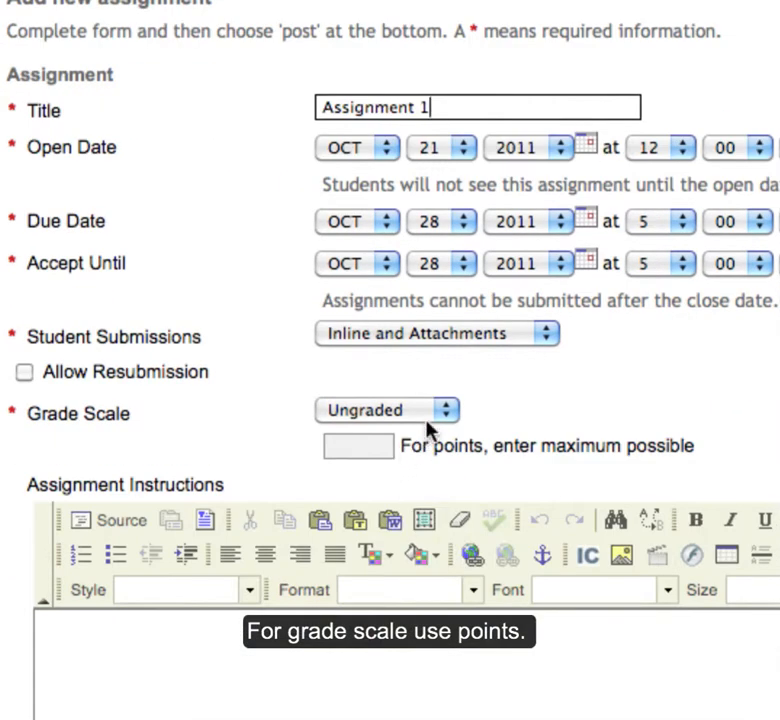
left_click(430, 413)
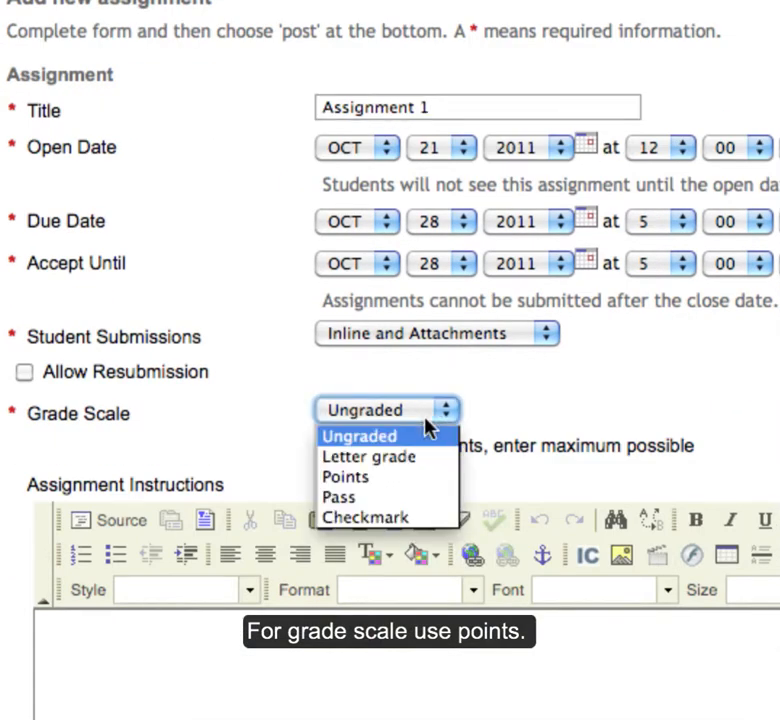
left_click(402, 476)
left_click(366, 442)
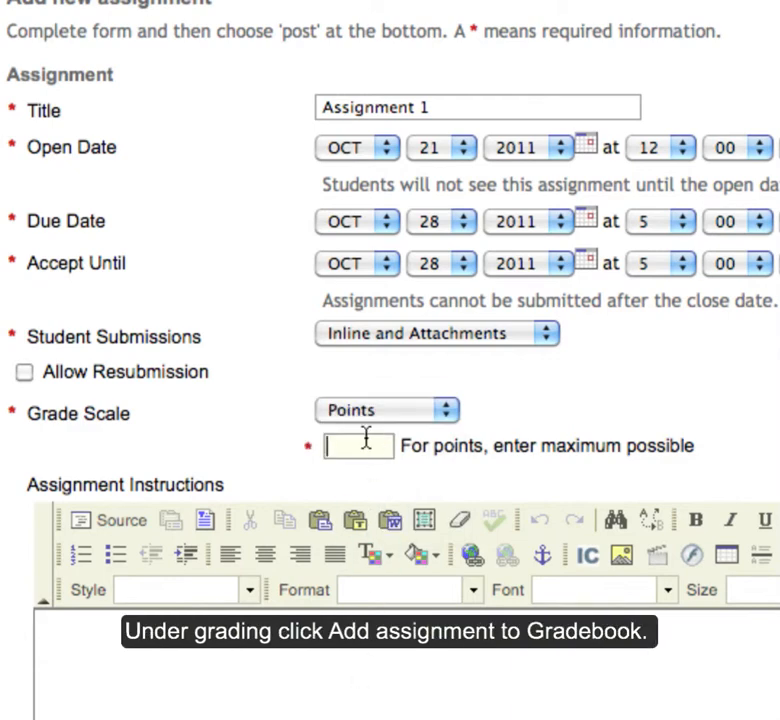
type("100")
key("Tab")
type("Hi")
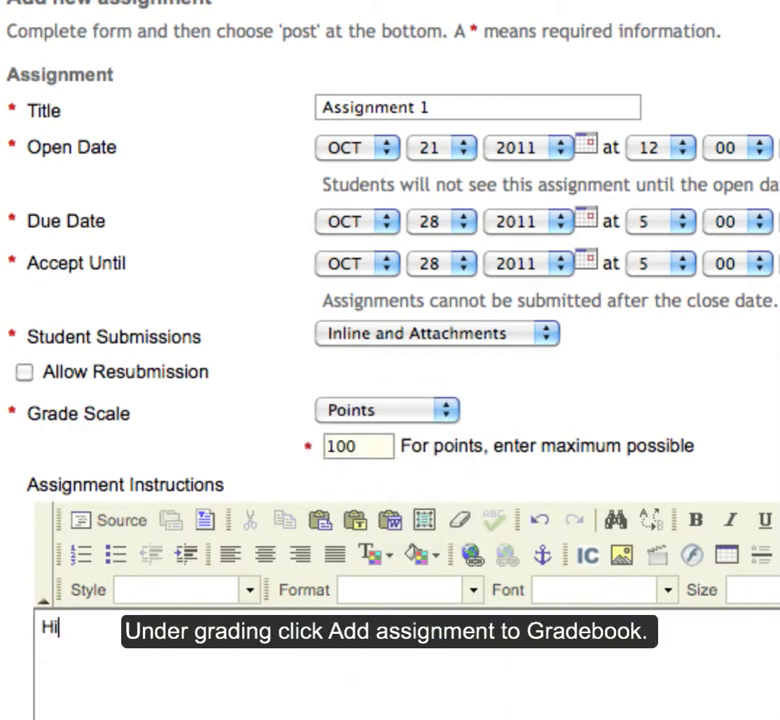
Set the grading option to add the assignment to the Gradebook, and post the assignment
scroll(390, 360, "down", 8)
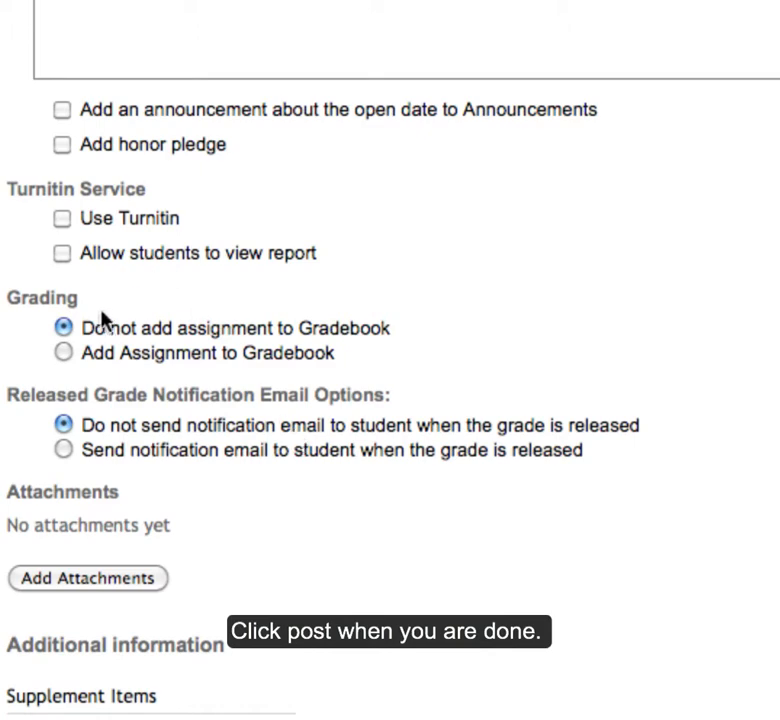
left_click(66, 352)
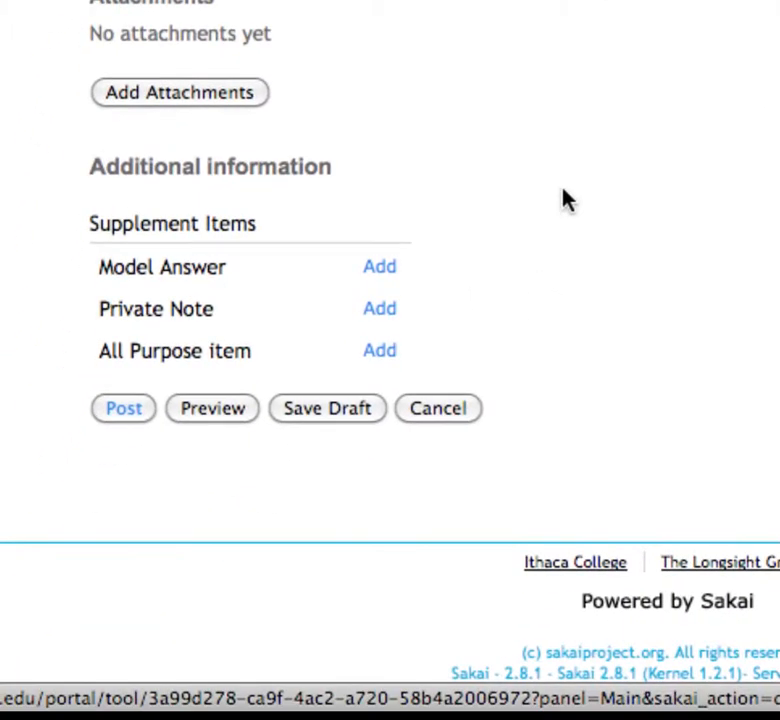
left_click(130, 416)
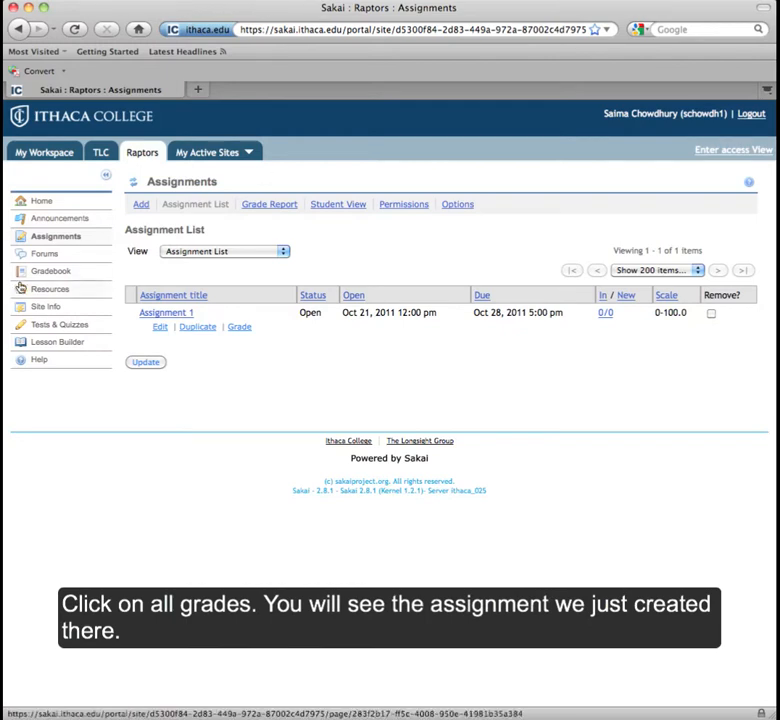
View all grades in the Raptors Gradebook to check for the posted assignment
left_click(58, 271)
left_click(238, 206)
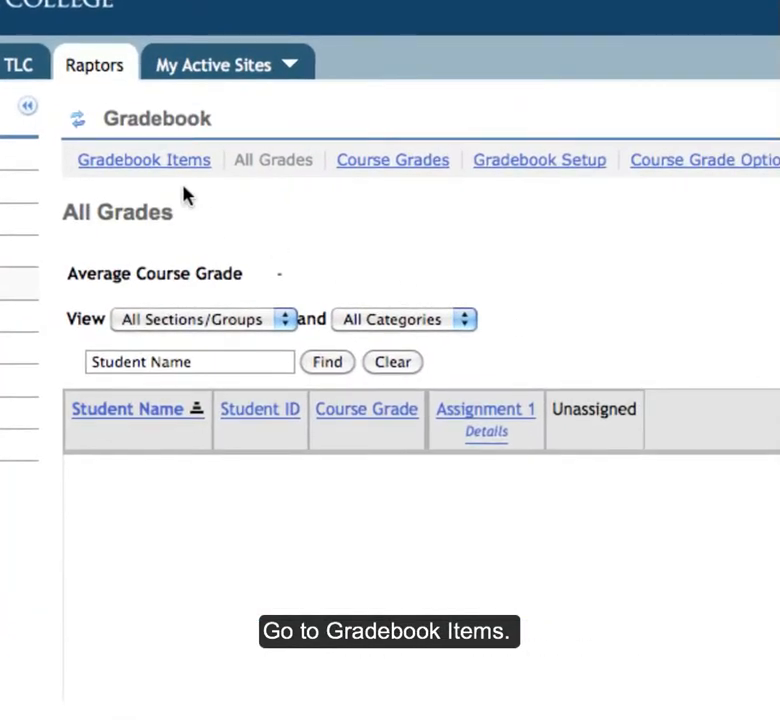
Start a new Gradebook item titled HW1 with a point value of 100
left_click(192, 168)
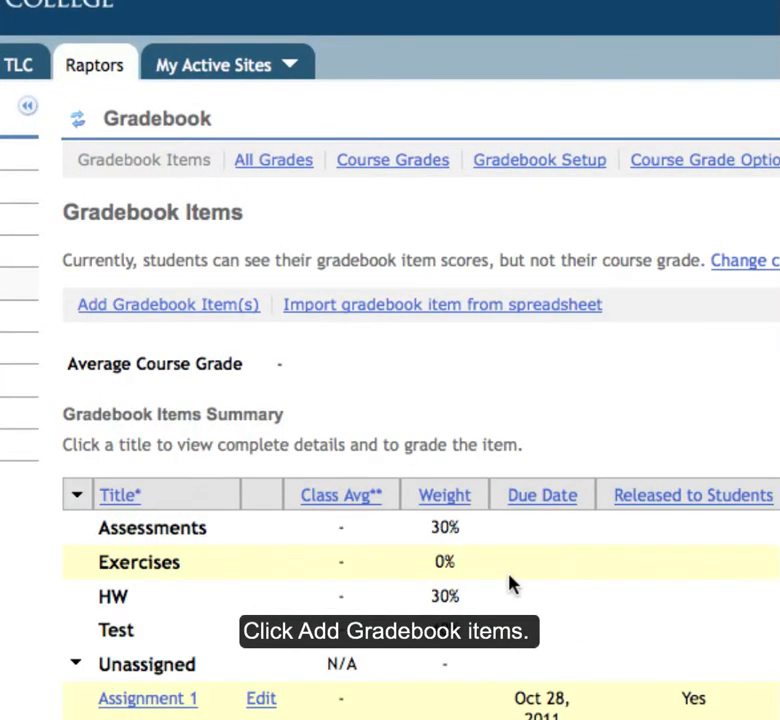
left_click(268, 305)
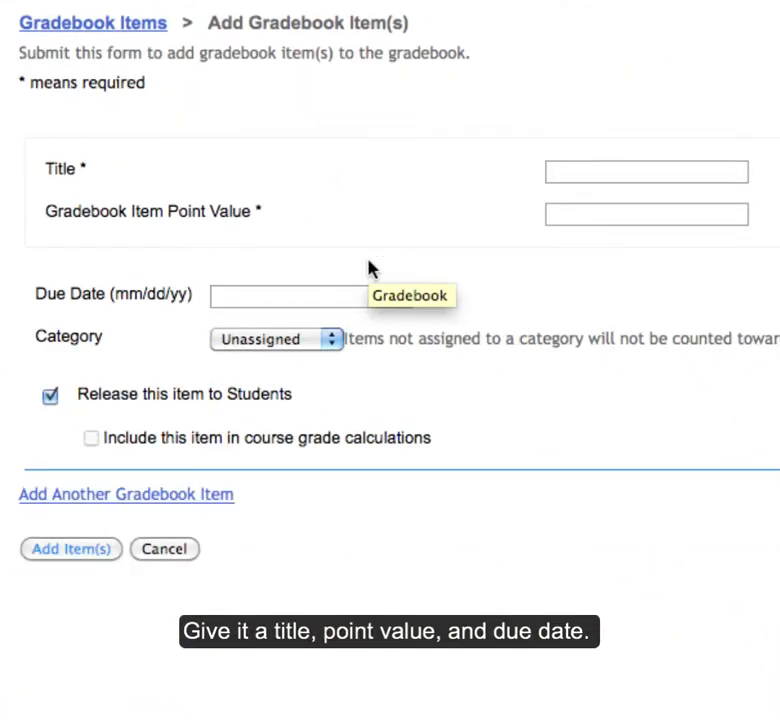
left_click(719, 176)
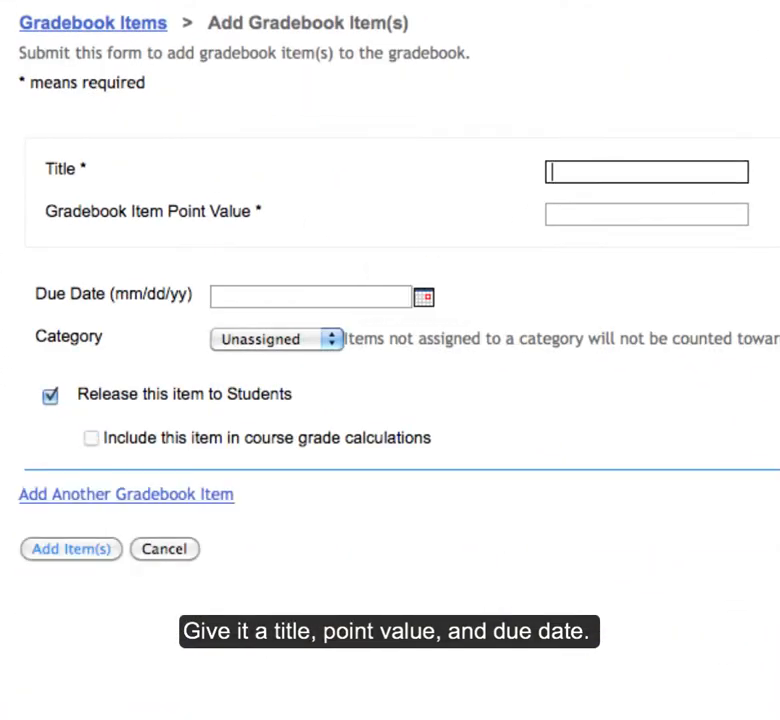
type("HW1")
left_click(704, 210)
type("10")
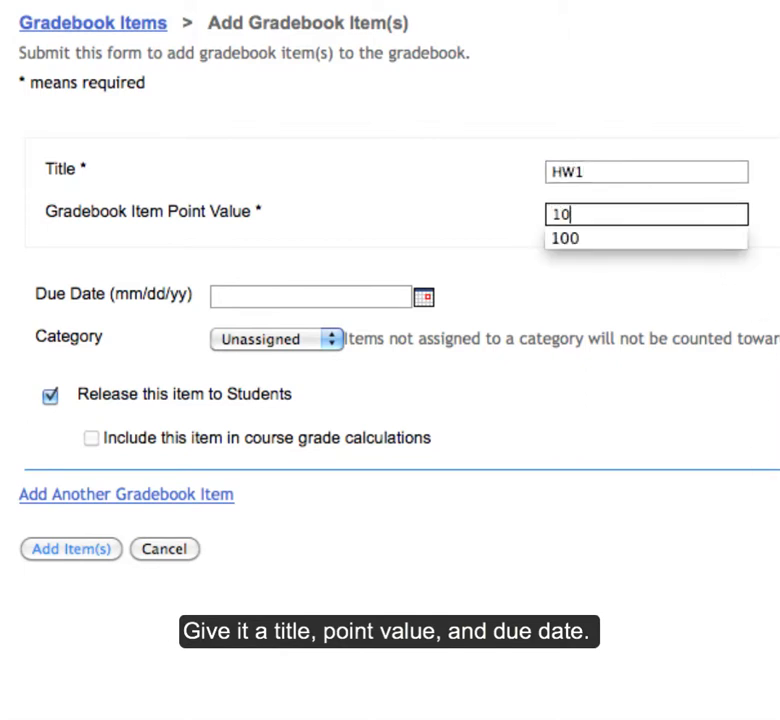
left_click(565, 239)
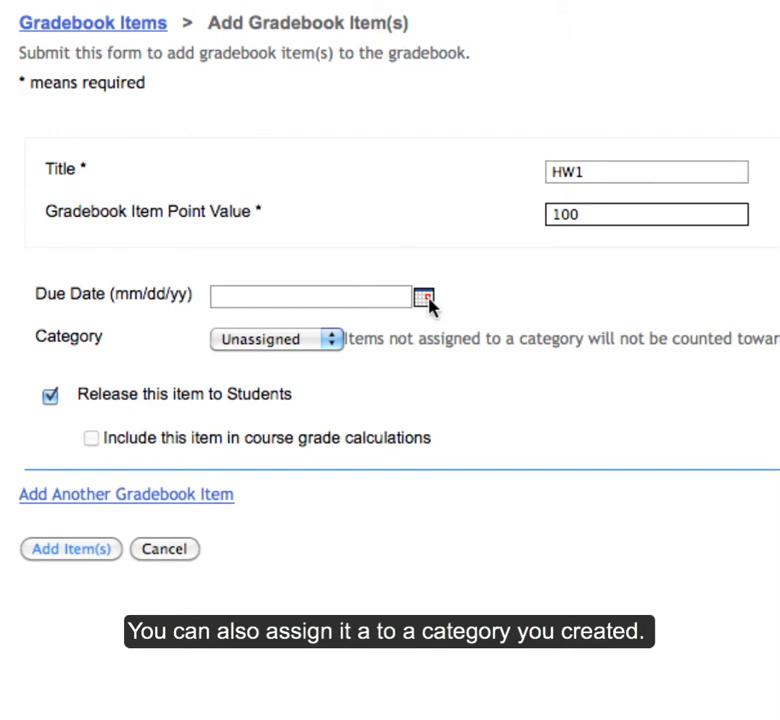
Give HW1 the due date 10/22/11 and the category HW, and add the item to the Gradebook
left_click(424, 297)
left_click(721, 490)
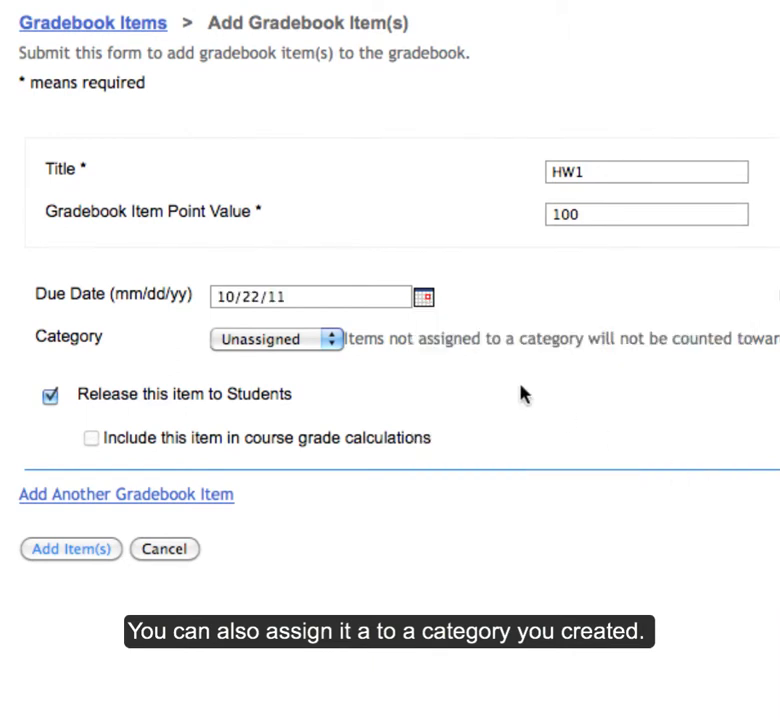
left_click(335, 340)
left_click(318, 383)
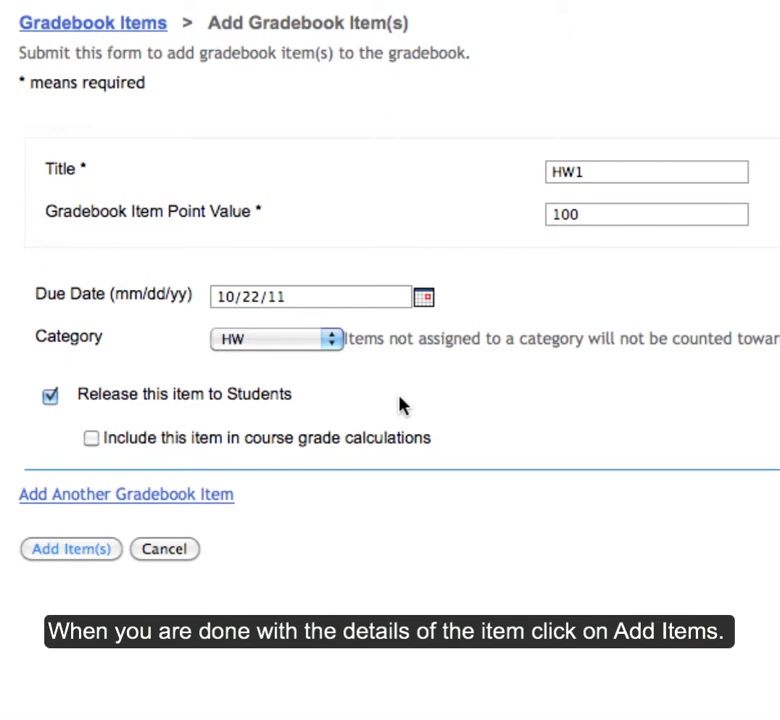
scroll(320, 520, "down", 2)
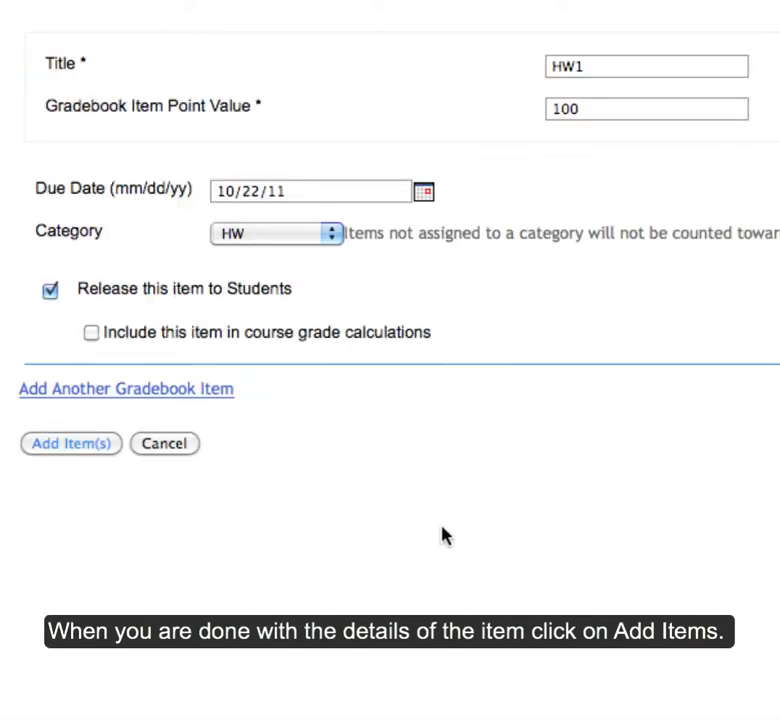
left_click(94, 455)
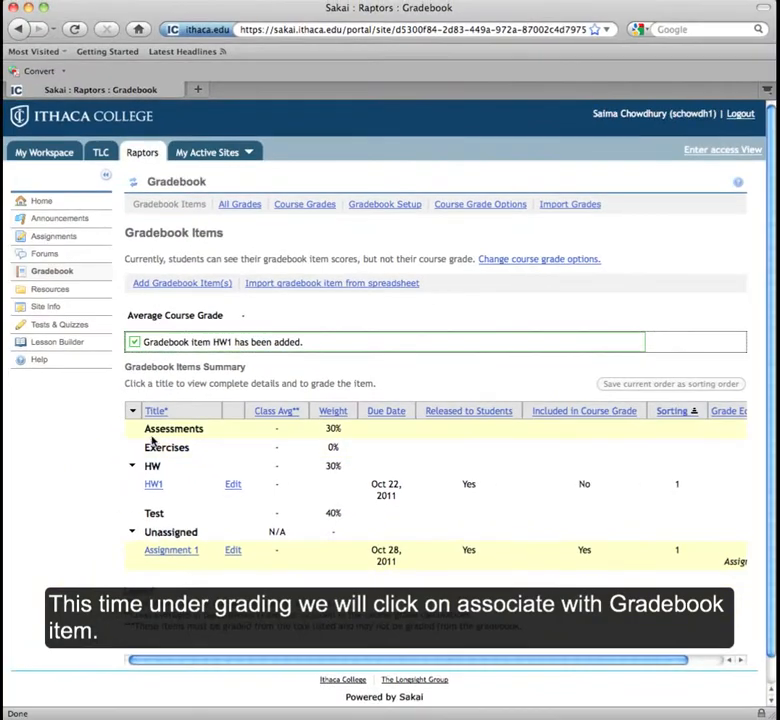
Open Assignment 1 for editing, review its association with an existing Gradebook entry under Grading, and post it again
left_click(49, 238)
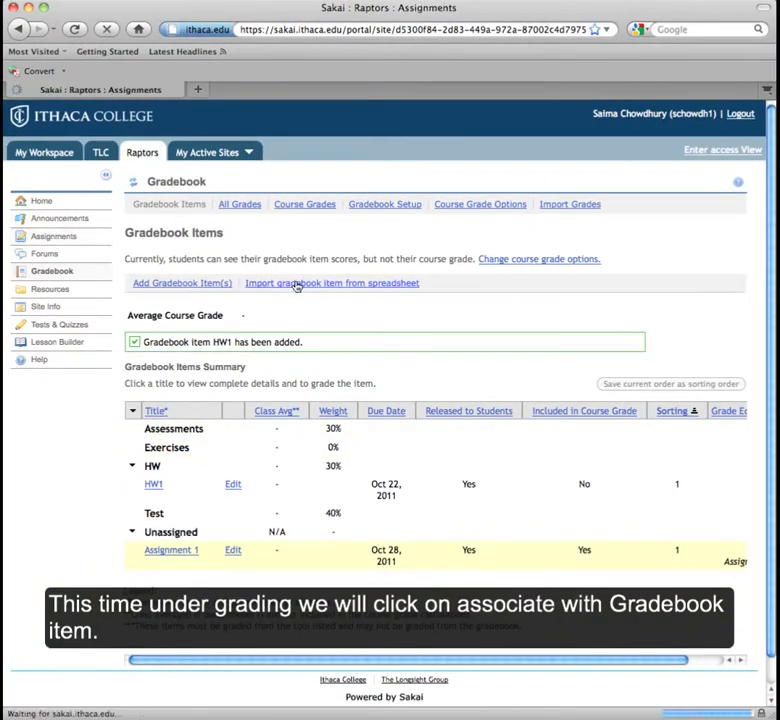
left_click(162, 327)
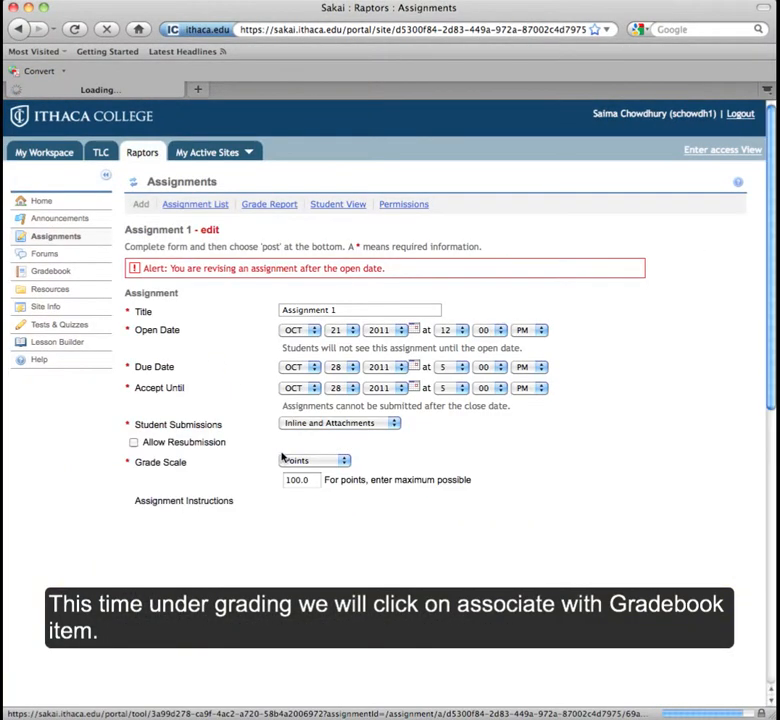
scroll(283, 460, "down", 6)
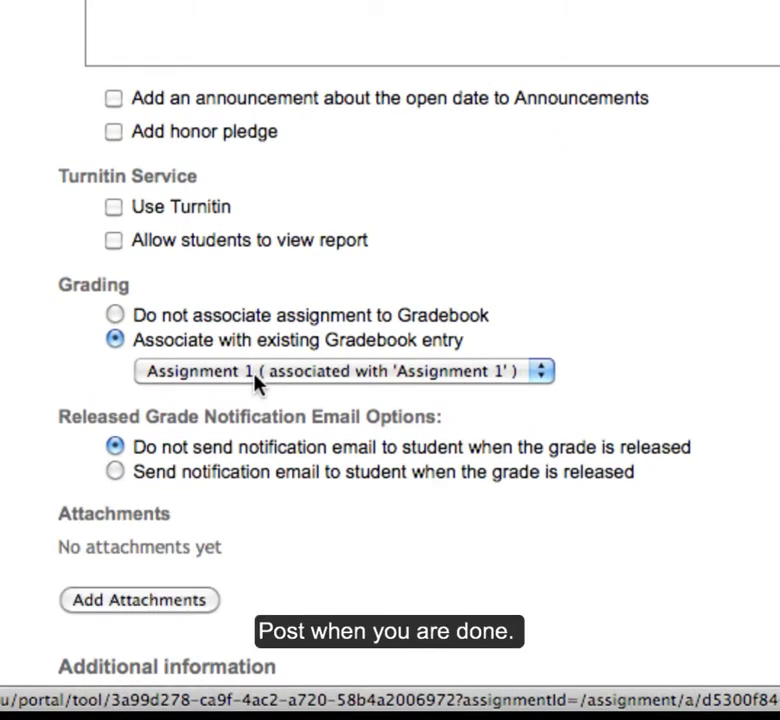
scroll(256, 380, "down", 5)
left_click(86, 438)
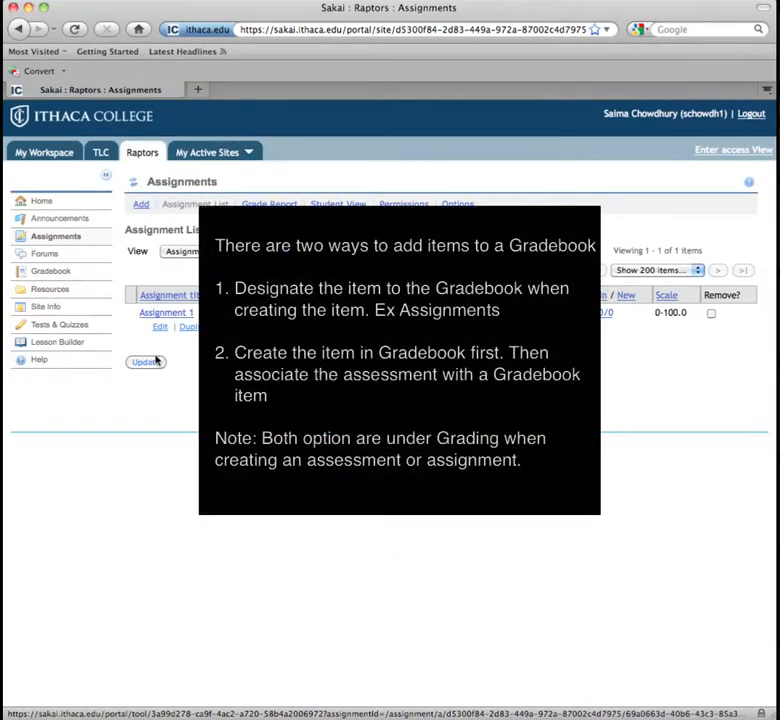
Look over the Gradebook's all-grades page and return to the list of Gradebook items
left_click(94, 279)
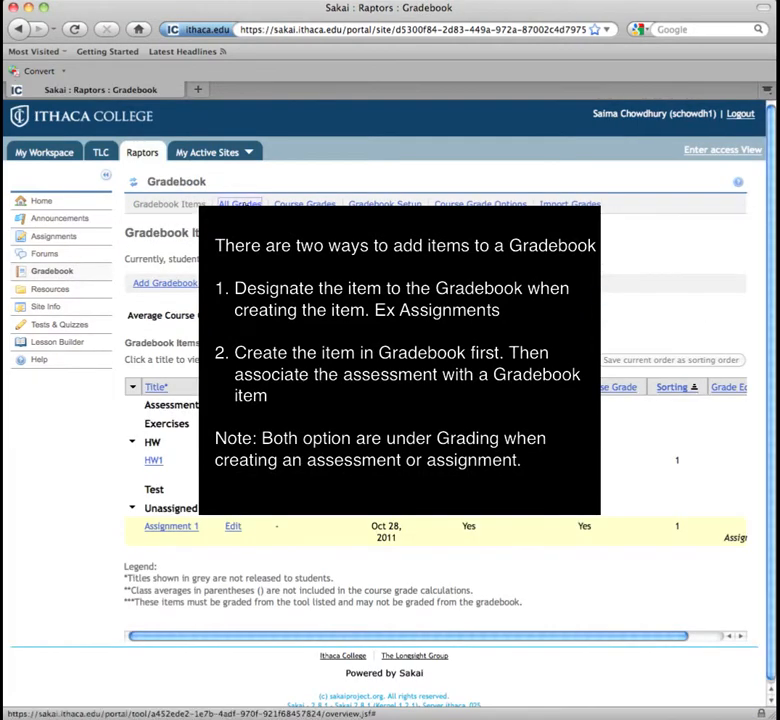
left_click(240, 204)
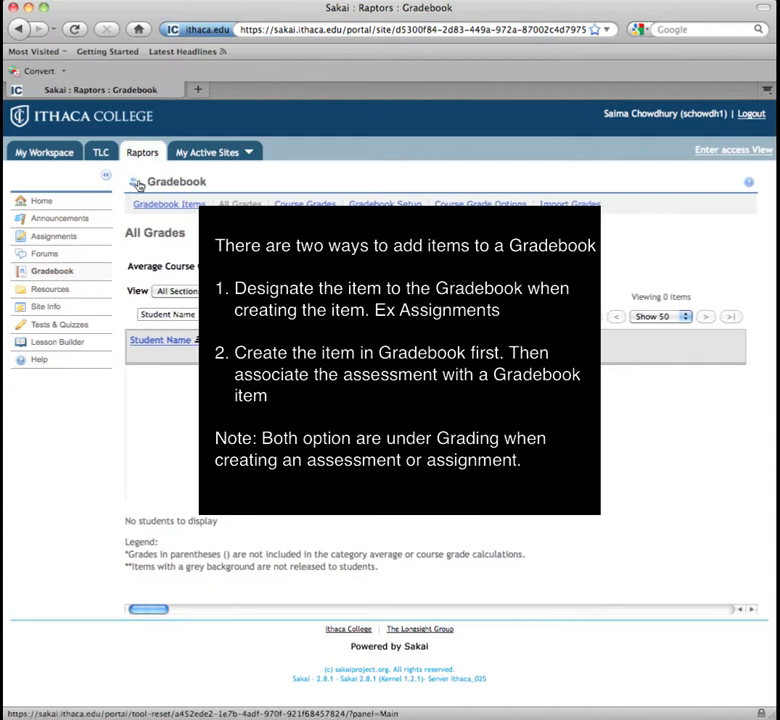
left_click(157, 207)
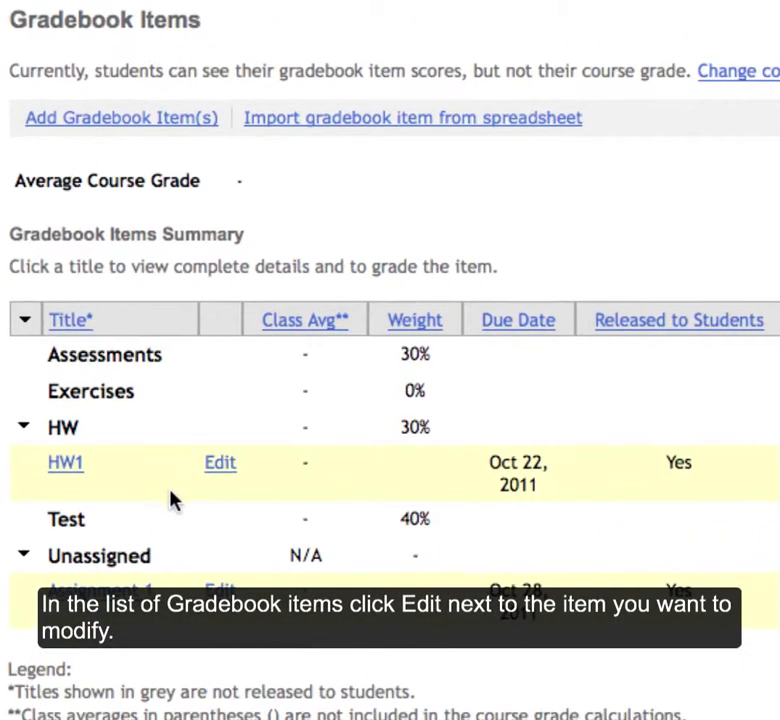
Edit the HW1 Gradebook item, set its point value to 50, and save the changes
left_click(218, 468)
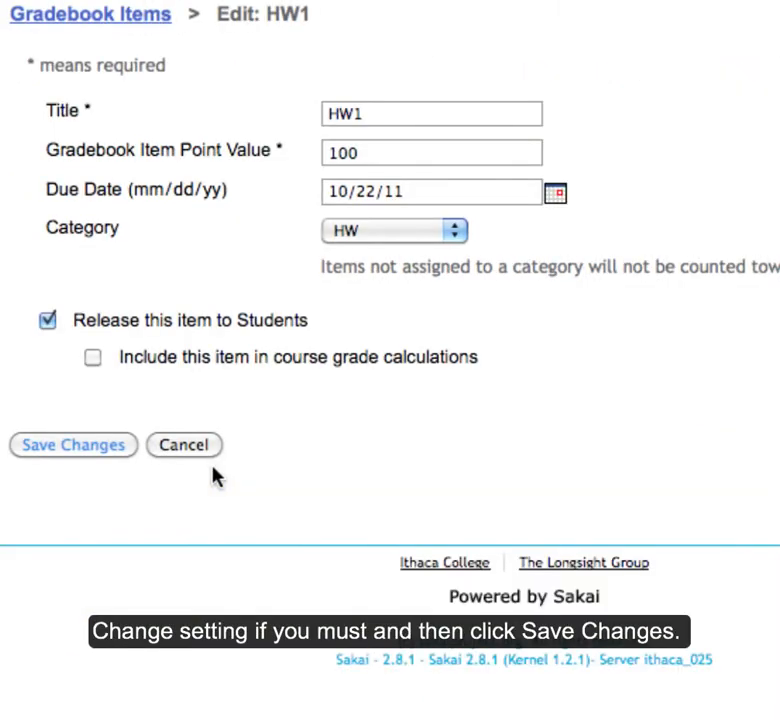
left_click_drag(364, 150, 290, 152)
type("50")
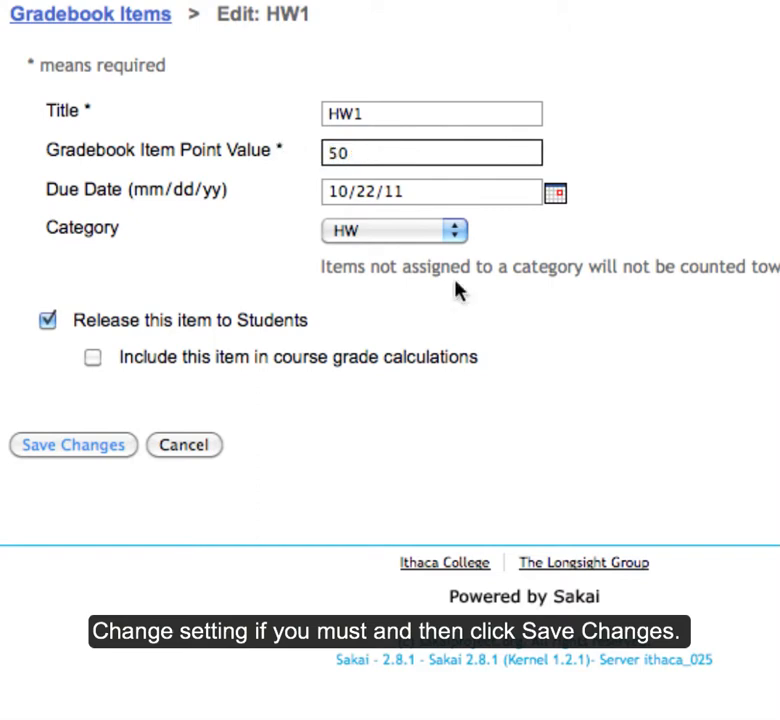
left_click(22, 450)
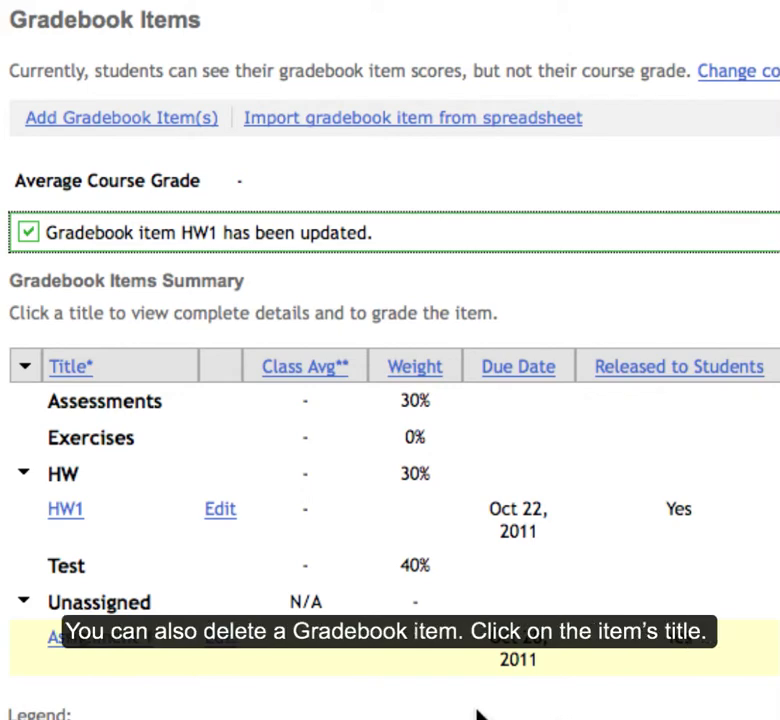
Open the HW1 Gradebook item's summary and remove the item with all its associated scores from the Gradebook
scroll(207, 680, "right", 2)
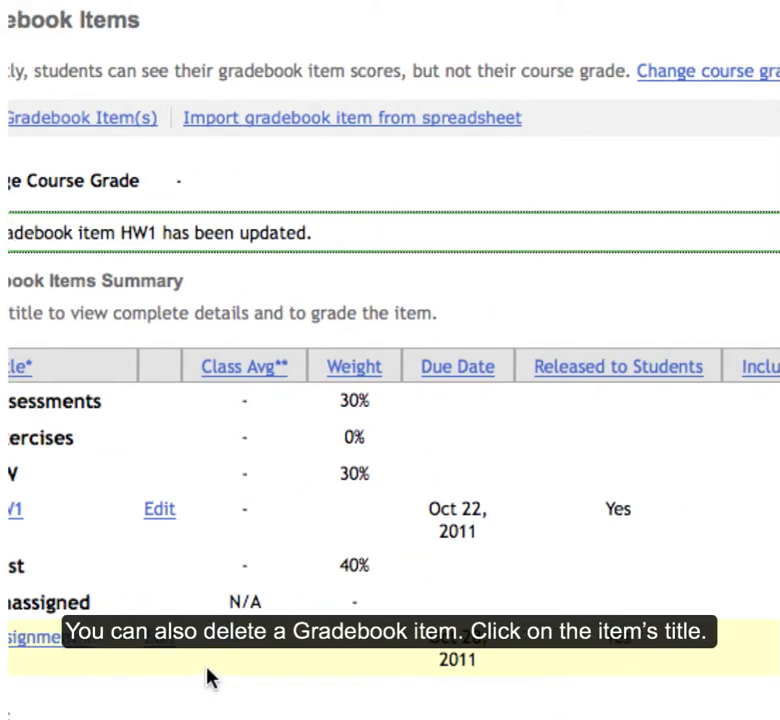
scroll(207, 680, "left", 2)
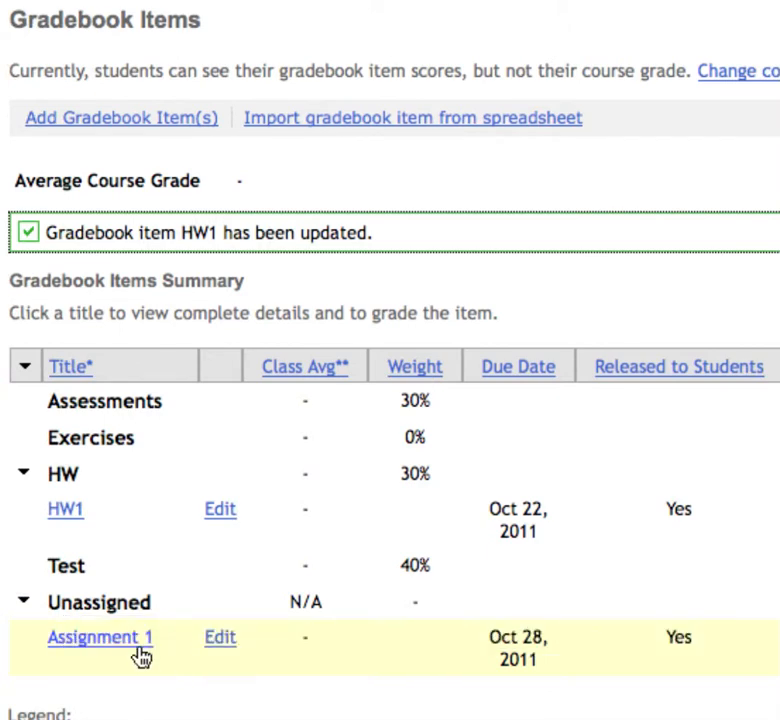
left_click(142, 650)
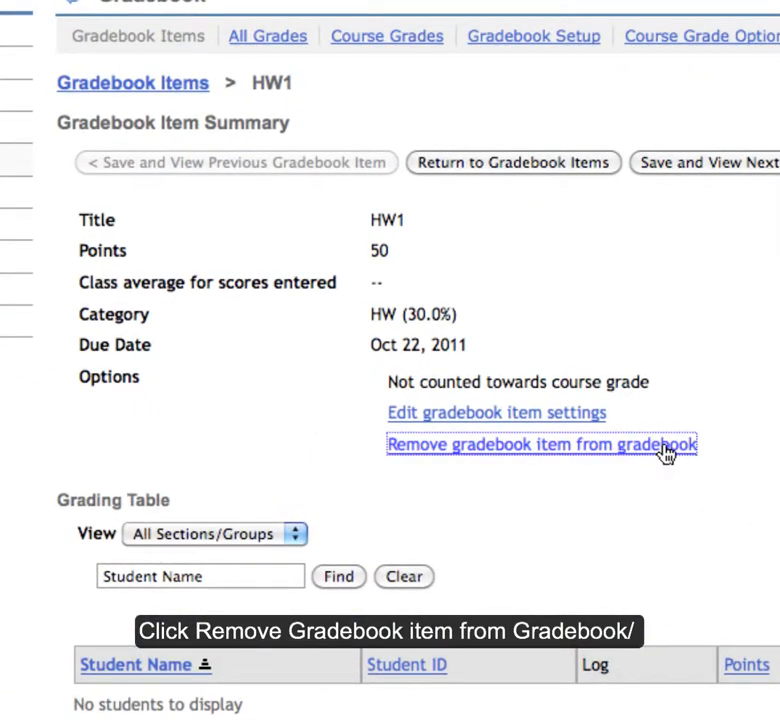
left_click(618, 449)
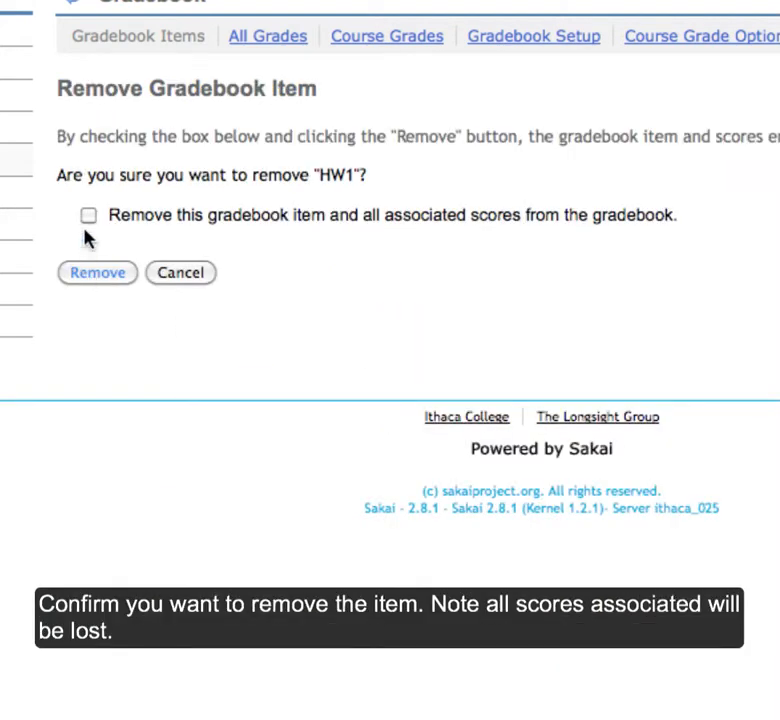
left_click(87, 216)
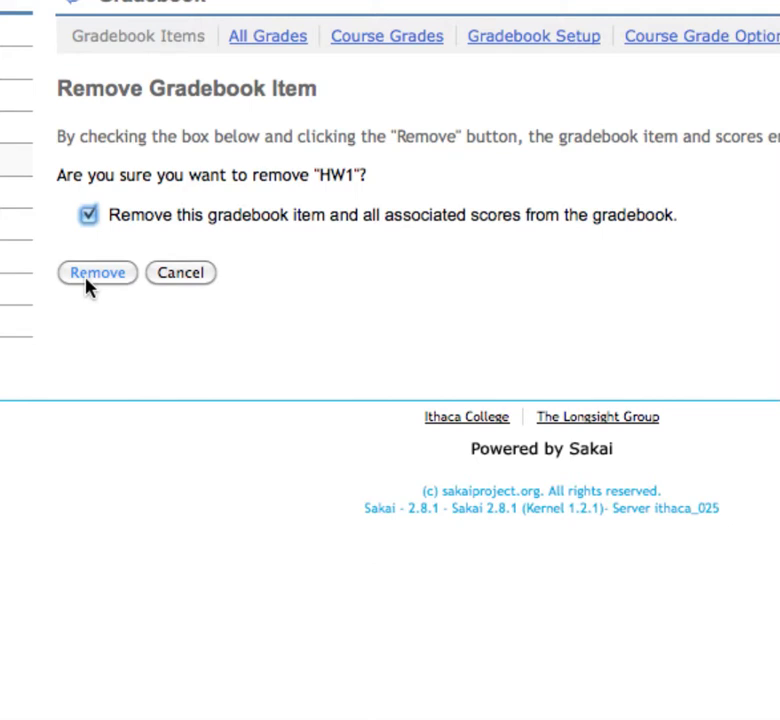
left_click(87, 279)
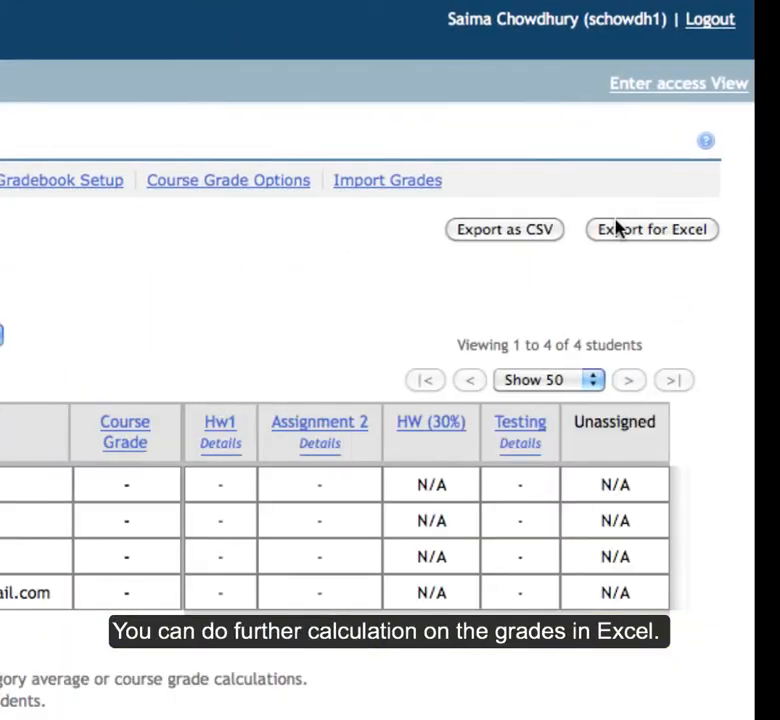
Export all grades of the Clouds site for Excel and open the exported file with Microsoft Excel
left_click(642, 231)
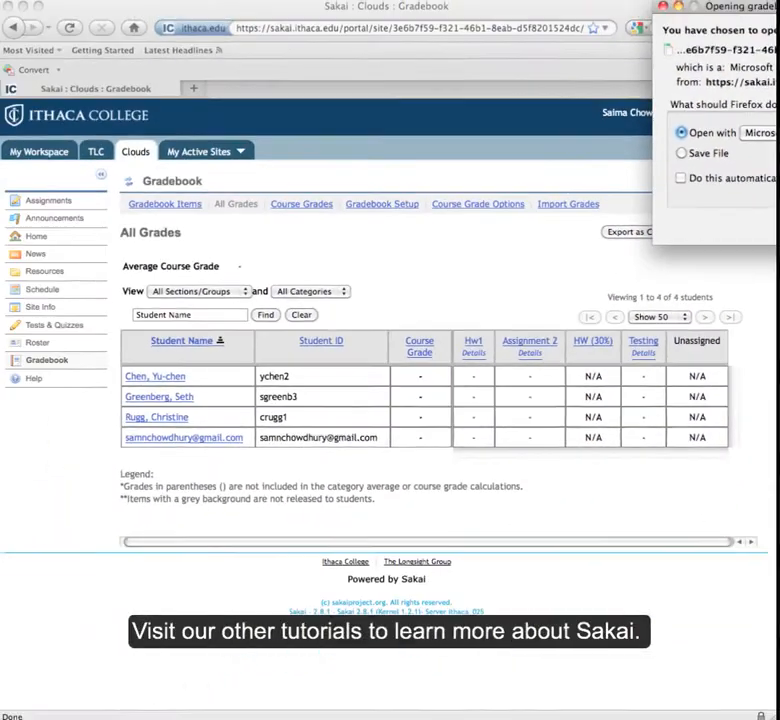
left_click_drag(776, 6, 463, 98)
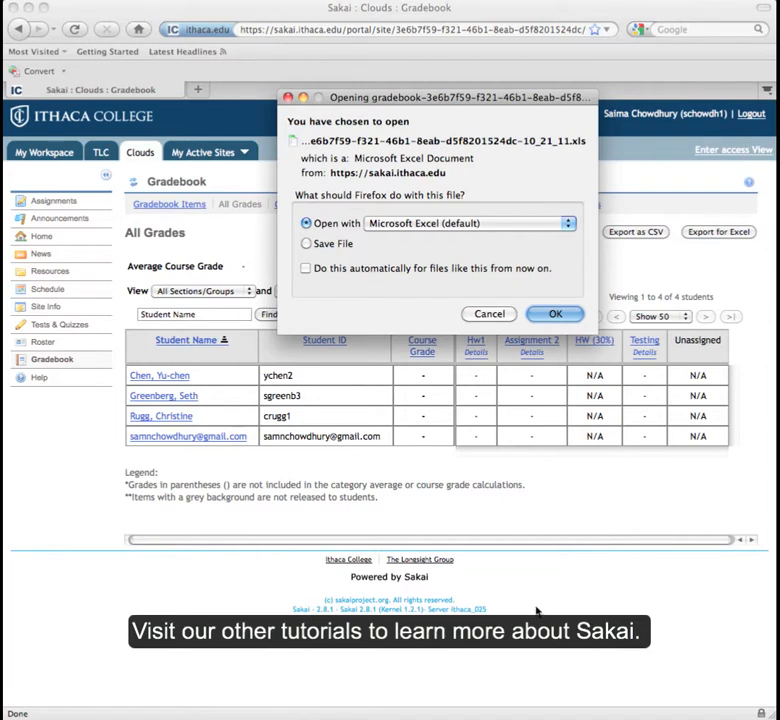
key("Return")
left_click(42, 91)
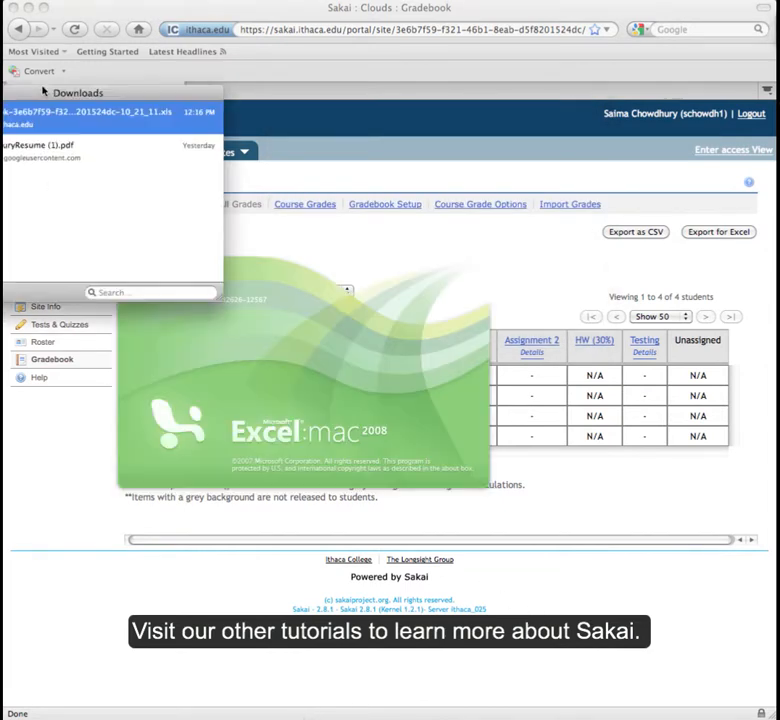
left_click_drag(42, 91, 351, 104)
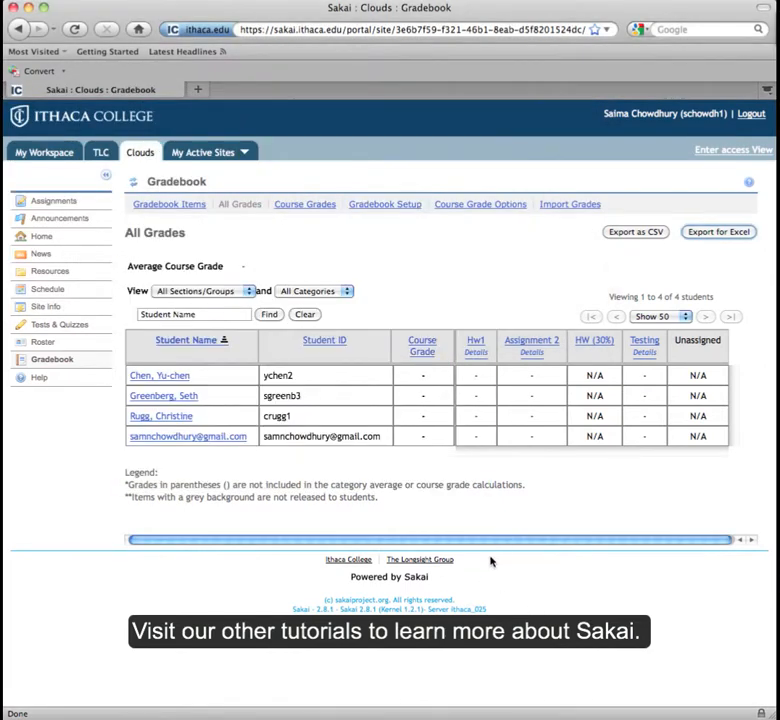